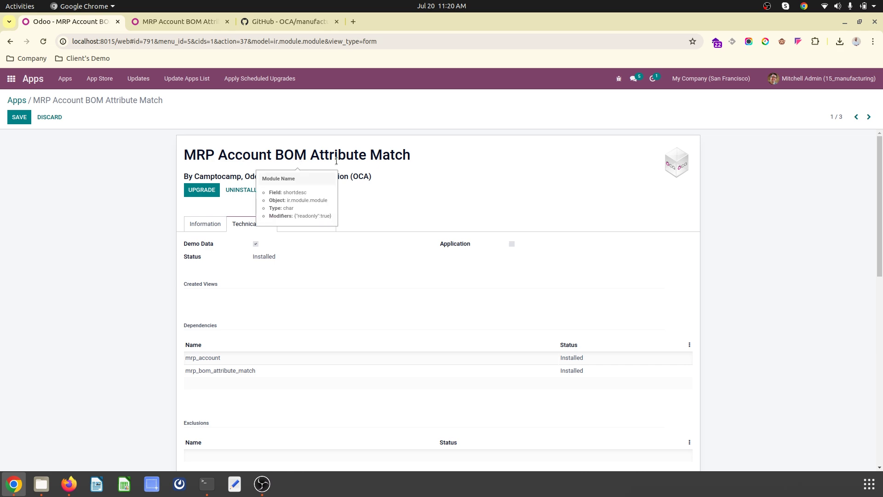
- Open the BOM Attribute Match module details and check its installed version, 15.0.1.1.1
triple_click(287, 155)
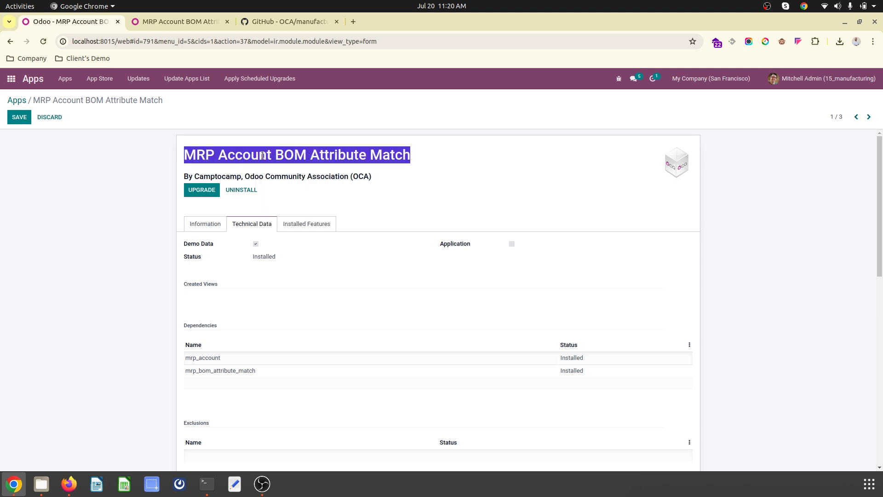
left_click(18, 101)
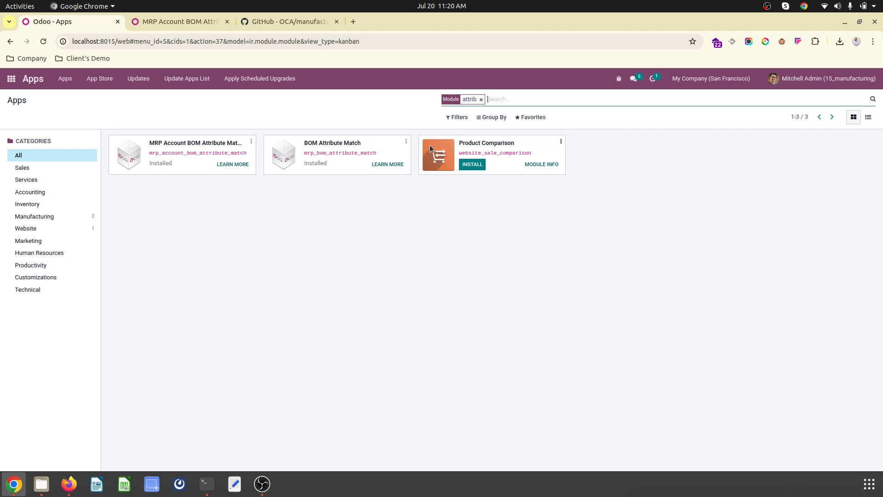
left_click(407, 145)
left_click(366, 157)
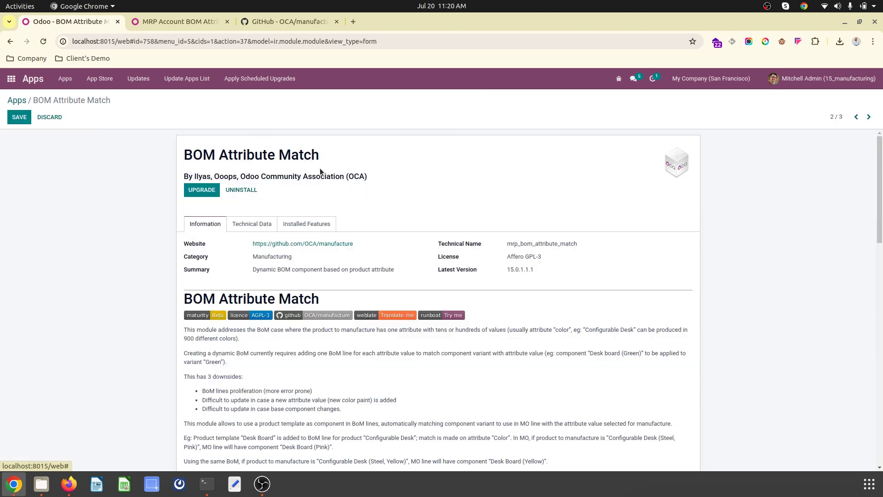
triple_click(227, 159)
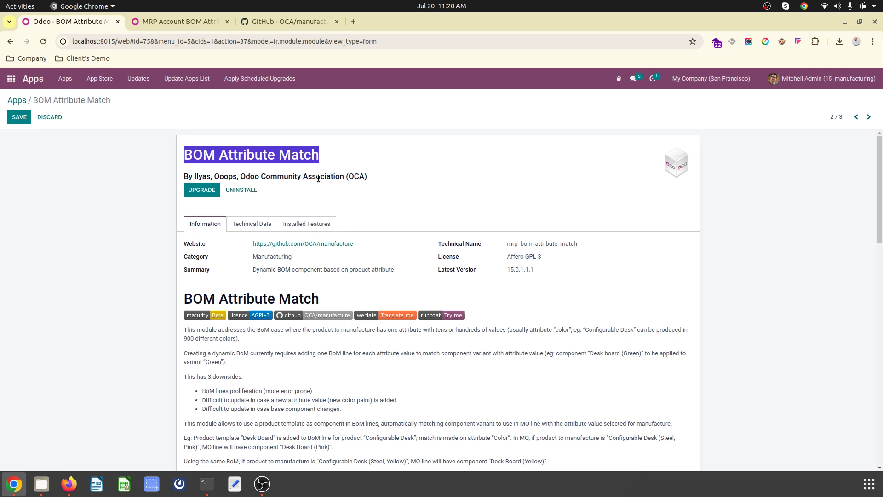
double_click(513, 269)
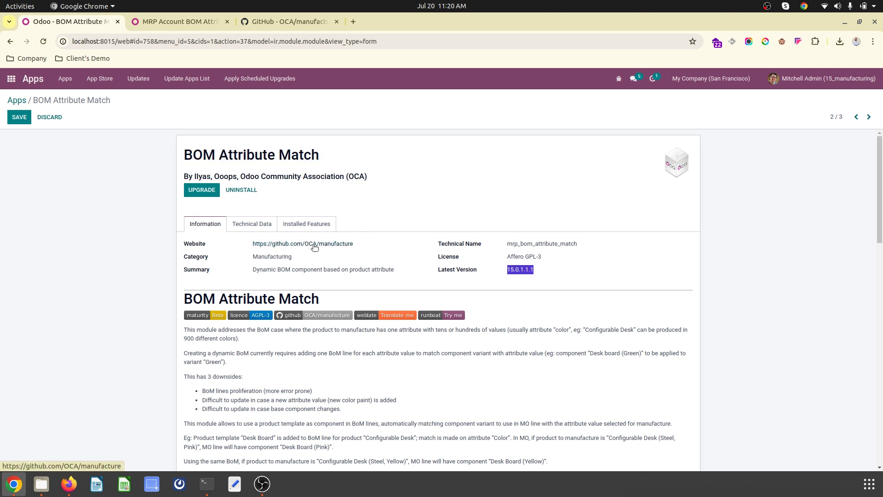
left_click(275, 25)
scroll(268, 282, "down", 5)
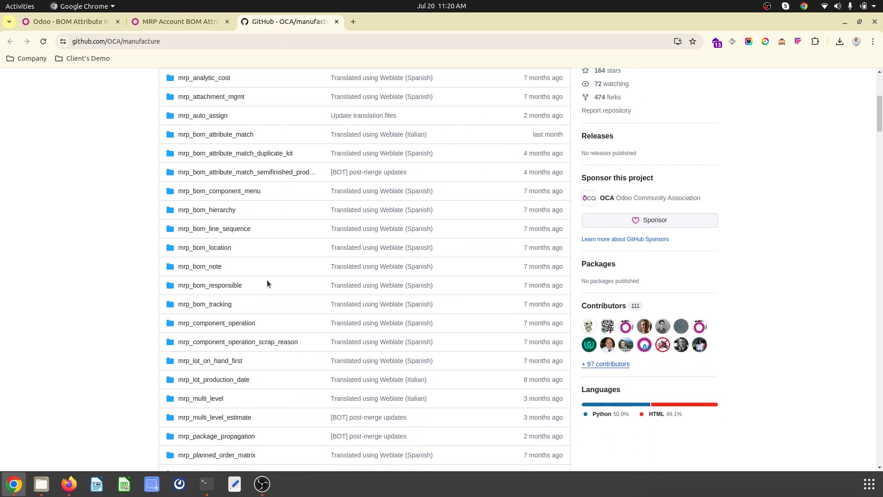
scroll(268, 282, "down", 3)
scroll(268, 303, "down", 2)
scroll(268, 302, "up", 6)
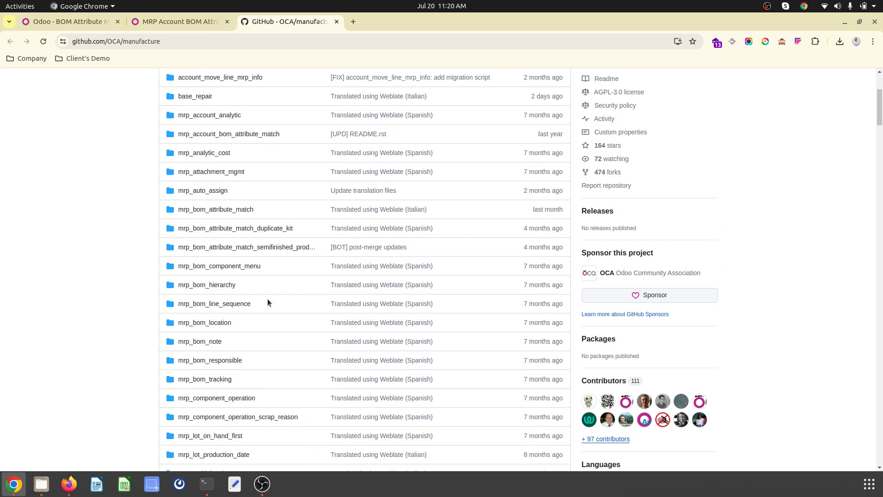
scroll(268, 302, "up", 1)
left_click(180, 22)
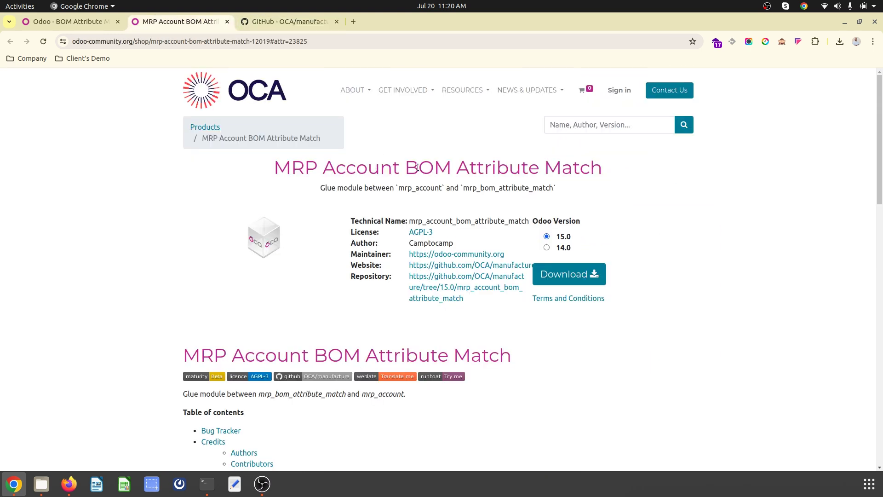
left_click(91, 23)
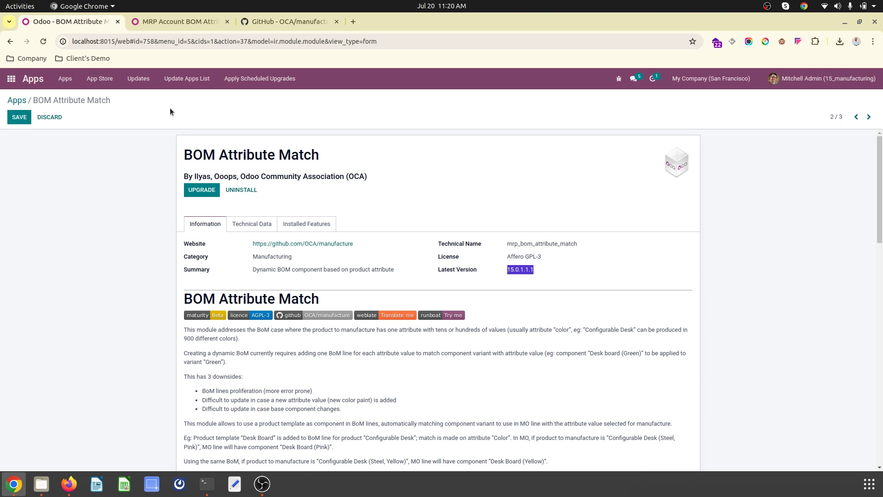
- Open Customizable Desk in Inventory's product list and view its Legs, Color and Surface attributes
left_click(11, 79)
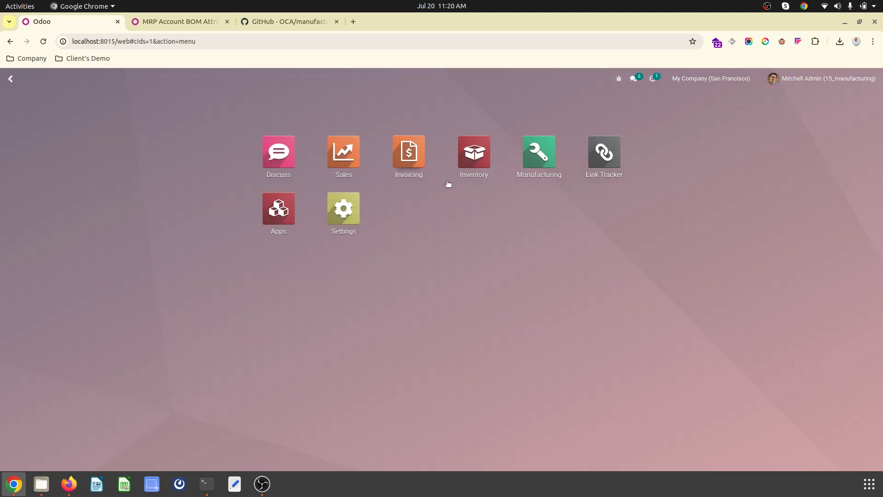
left_click(462, 163)
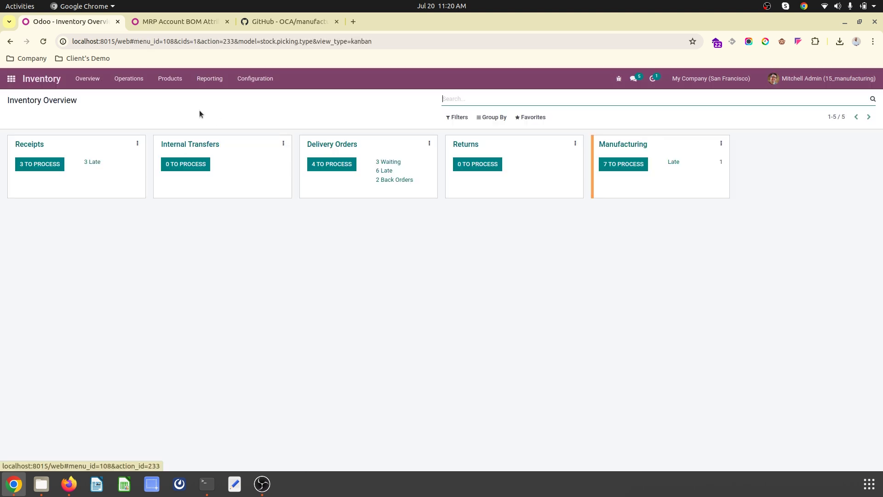
left_click(169, 80)
left_click(171, 97)
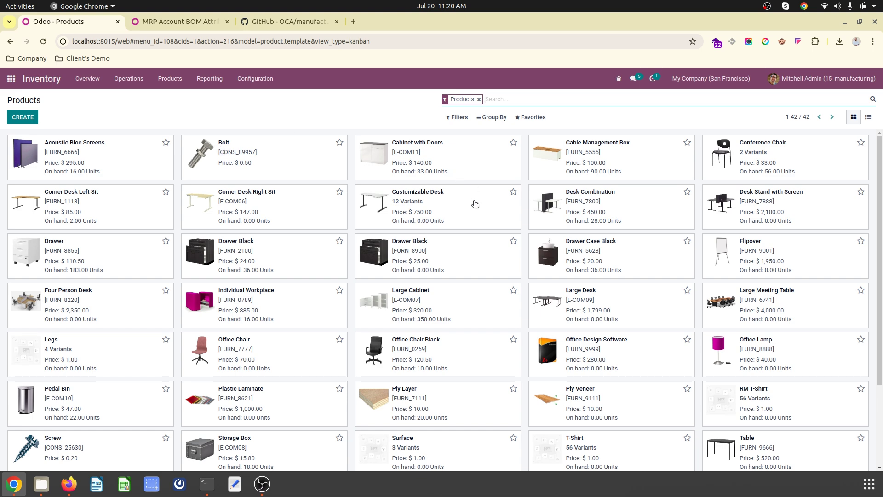
left_click(440, 200)
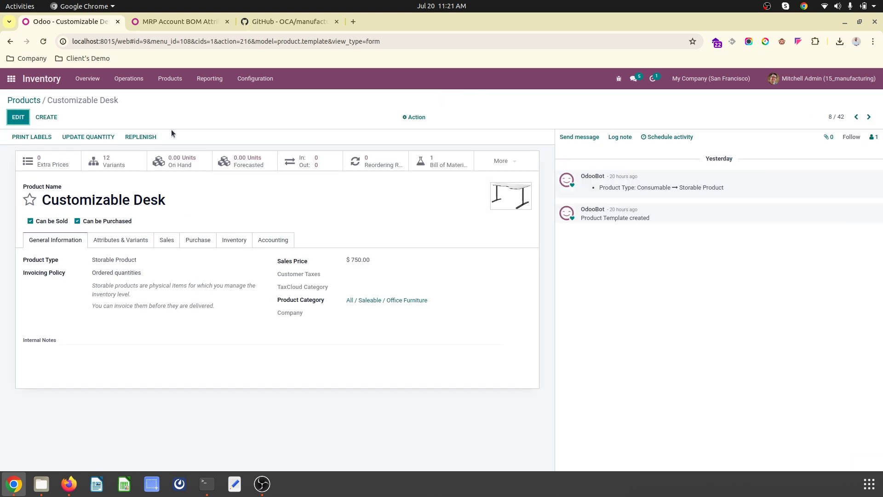
left_click(125, 237)
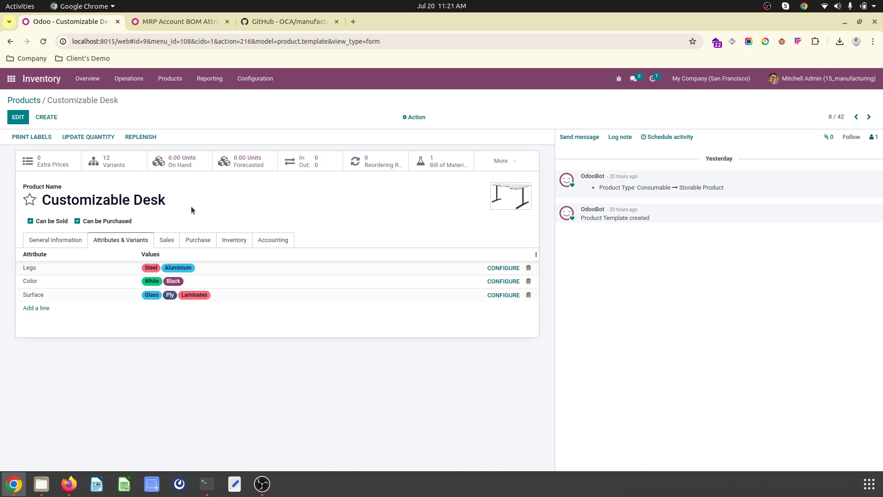
left_click(434, 161)
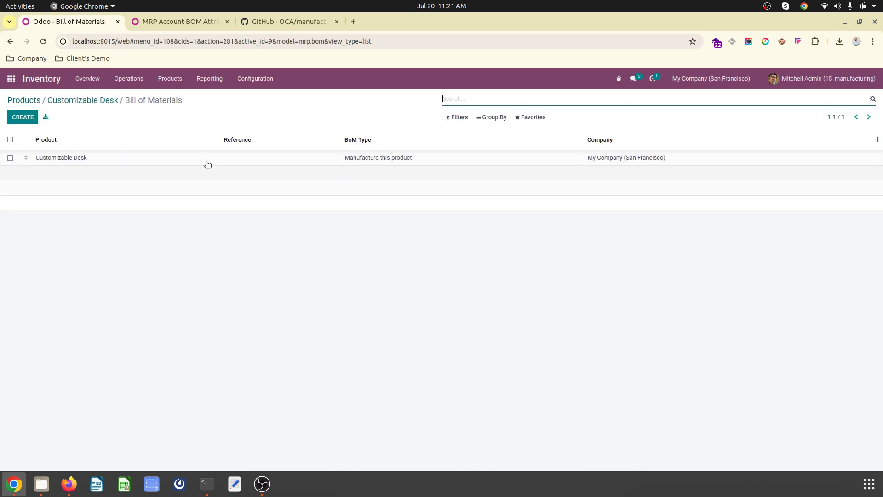
left_click(193, 157)
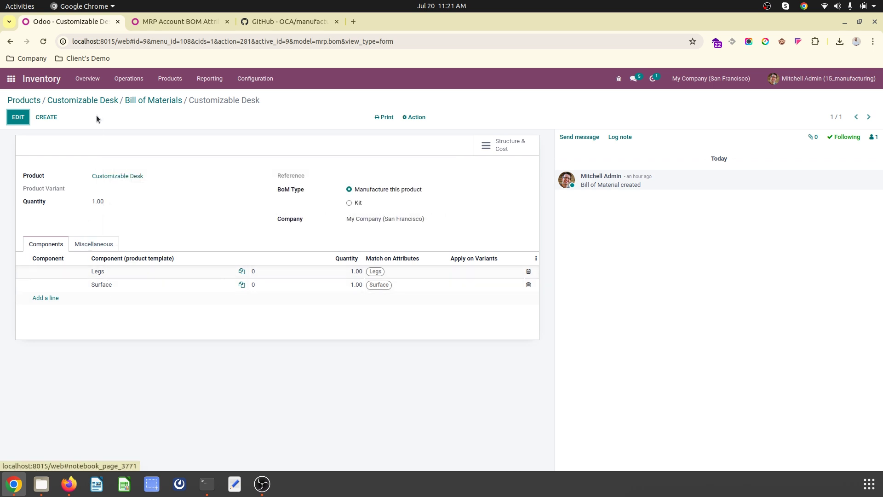
left_click(146, 102)
left_click(99, 99)
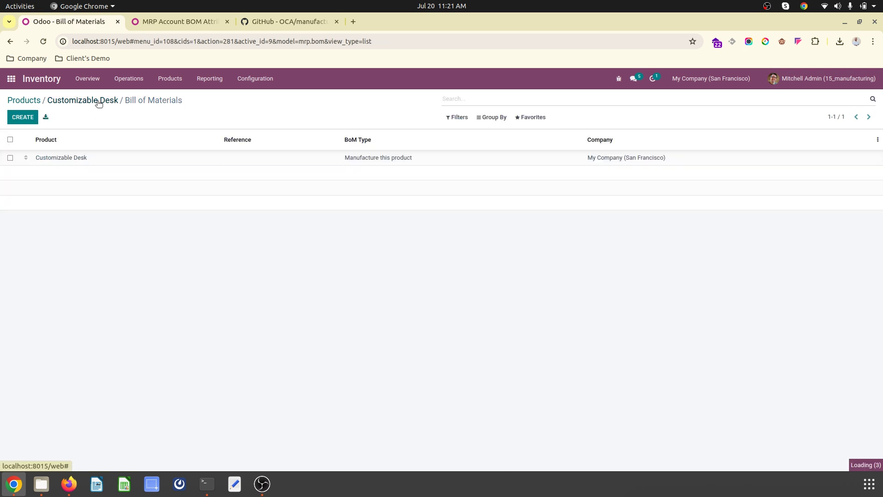
left_click(230, 240)
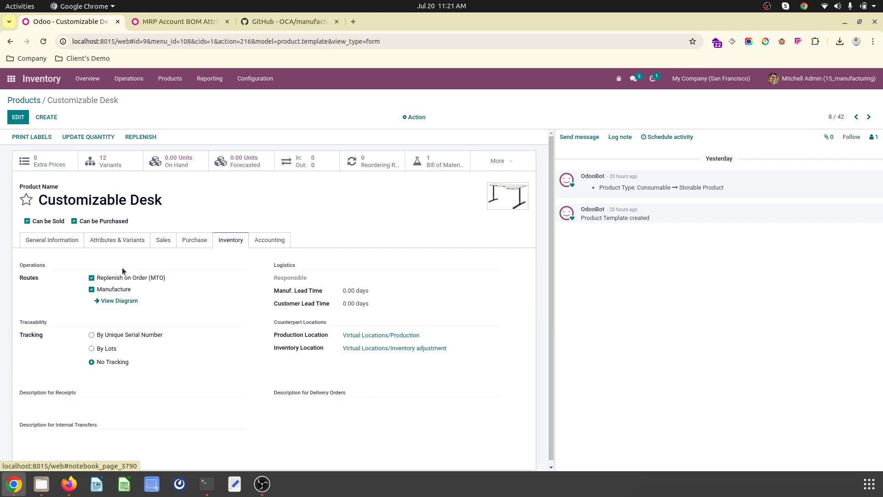
left_click(125, 243)
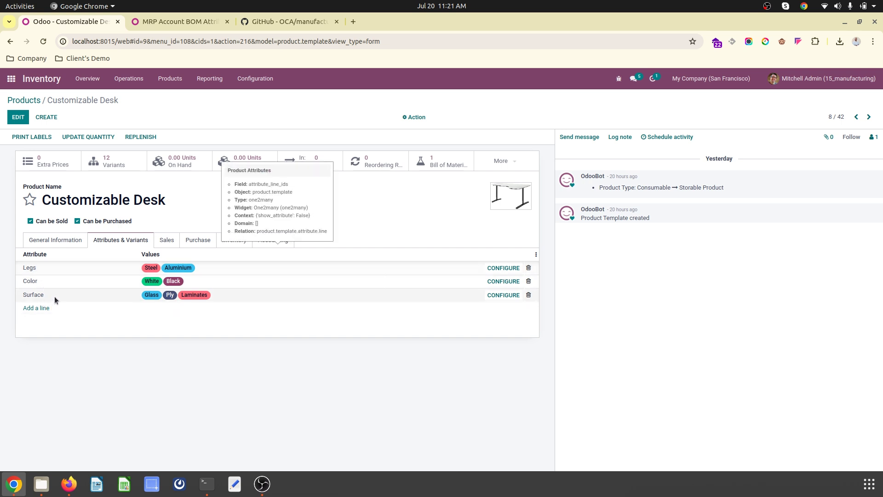
- Search for the Legs product and review its purchase details and steel/aluminium, white/black variants
left_click(166, 79)
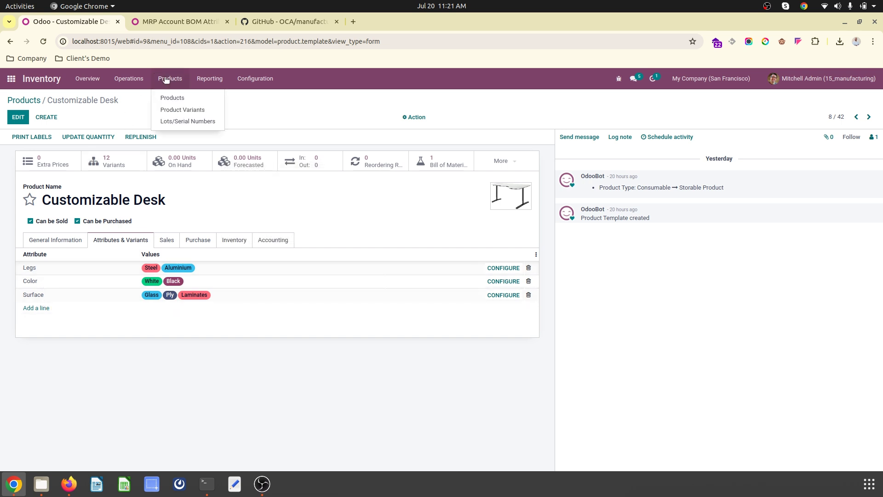
left_click(172, 95)
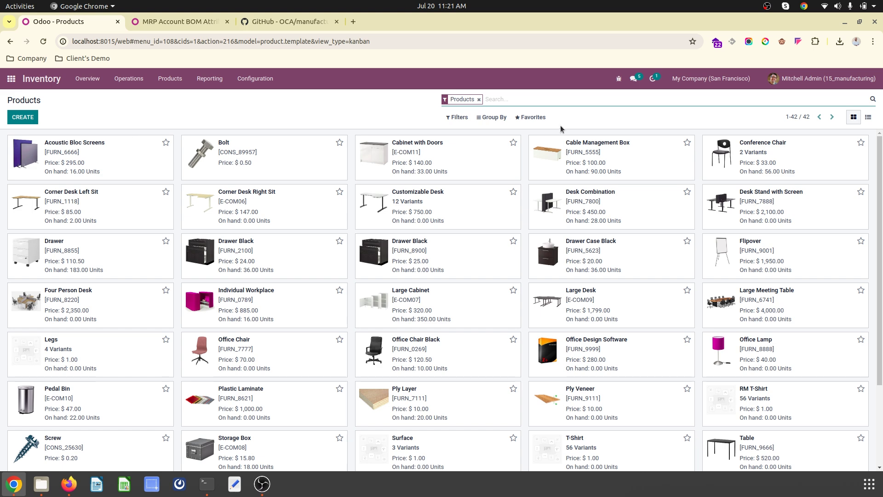
type("leg")
key("Return")
left_click(98, 147)
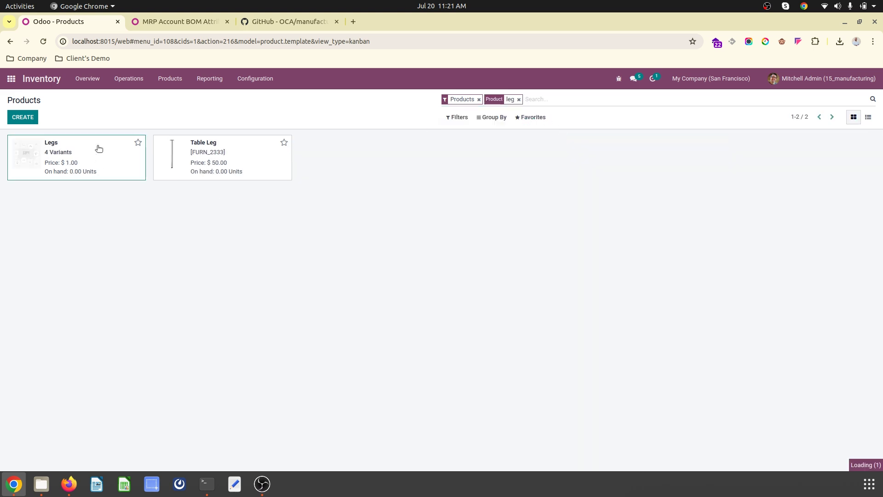
left_click(174, 245)
left_click(120, 243)
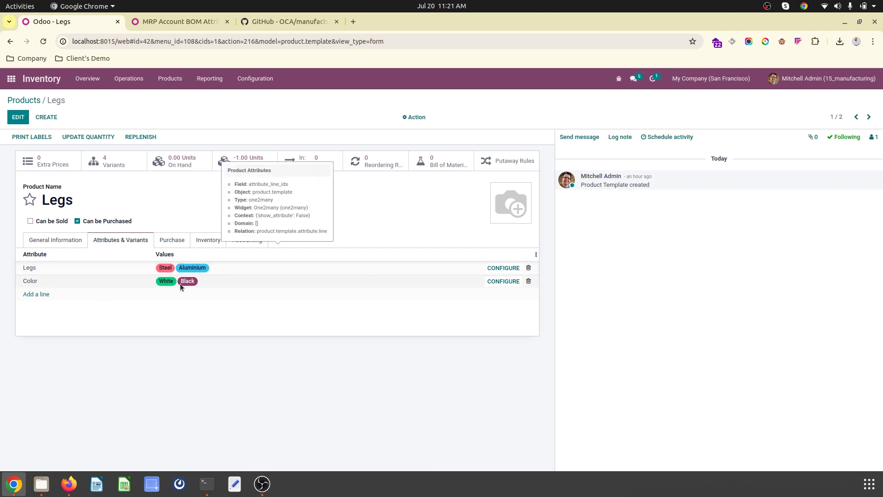
left_click(27, 100)
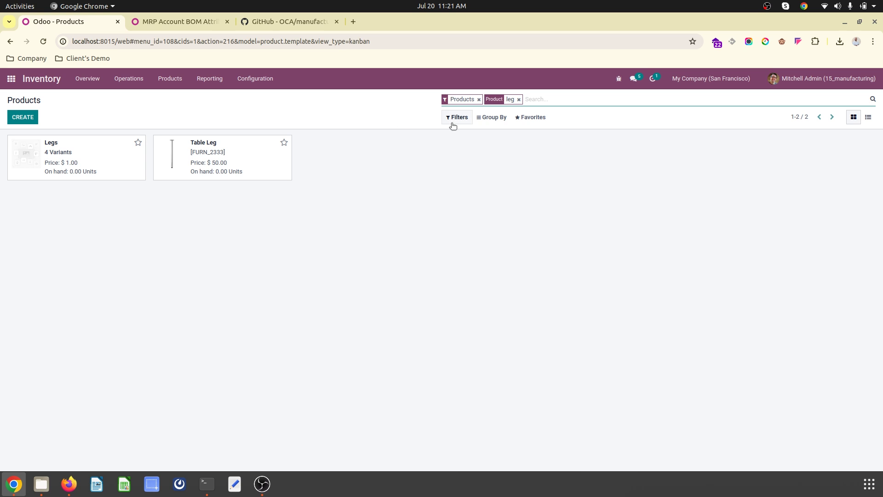
- Find the Surface product, check its glass, ply and laminates values, then show all products
type("surf")
key("Return")
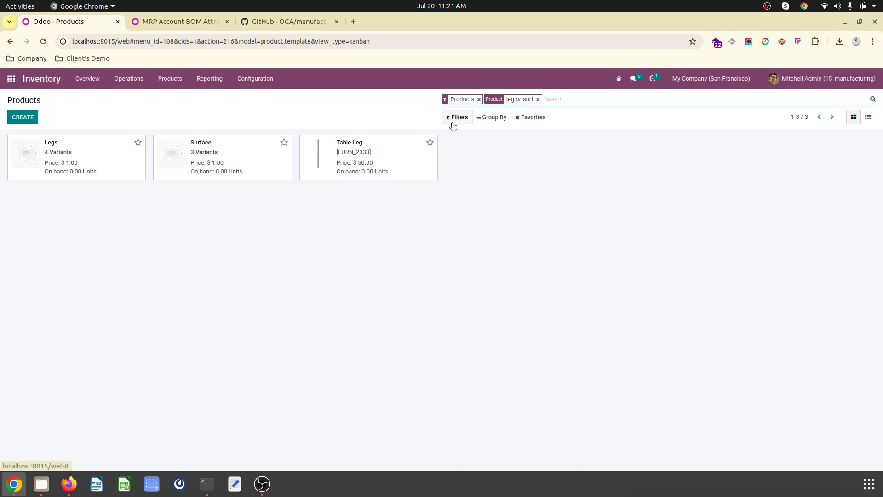
left_click(228, 168)
left_click(129, 240)
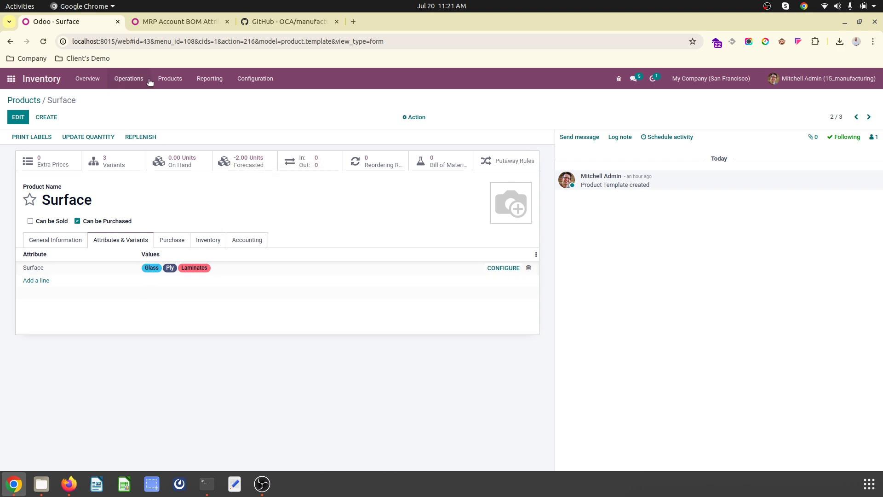
left_click(163, 79)
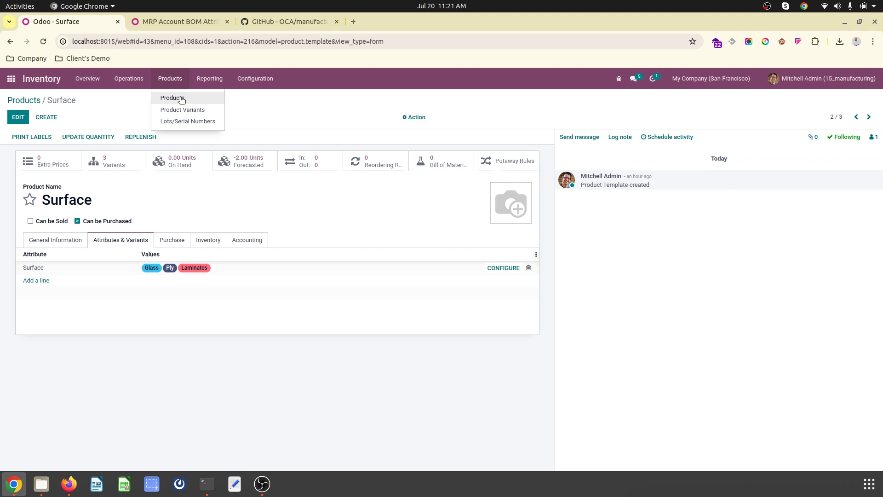
left_click(167, 95)
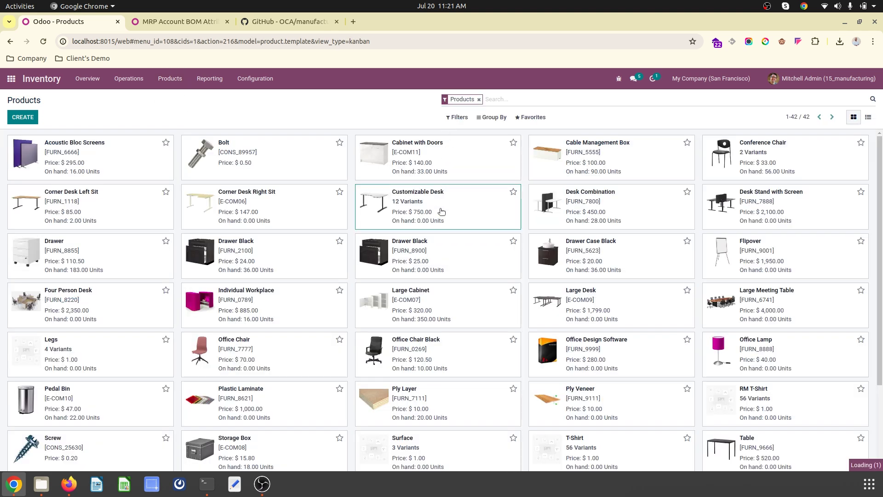
- Open the Customizable Desk bill of materials from its product card's BoM smart button
left_click(439, 211)
left_click(435, 165)
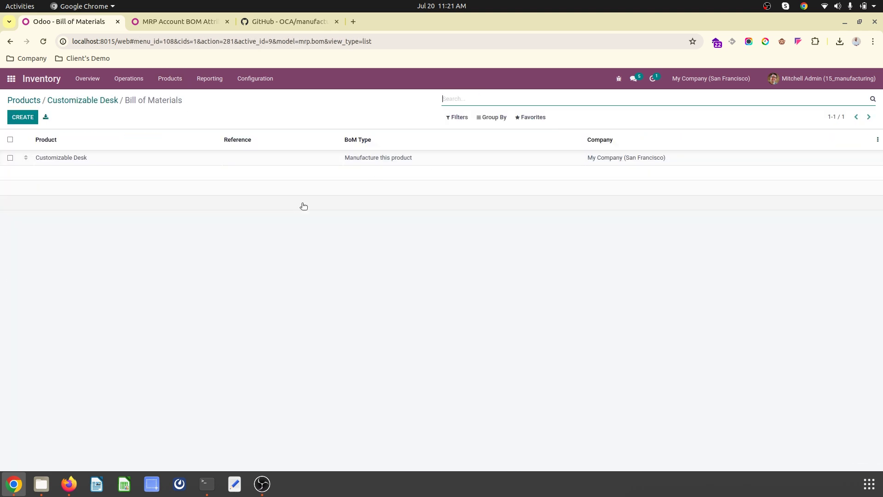
left_click(288, 159)
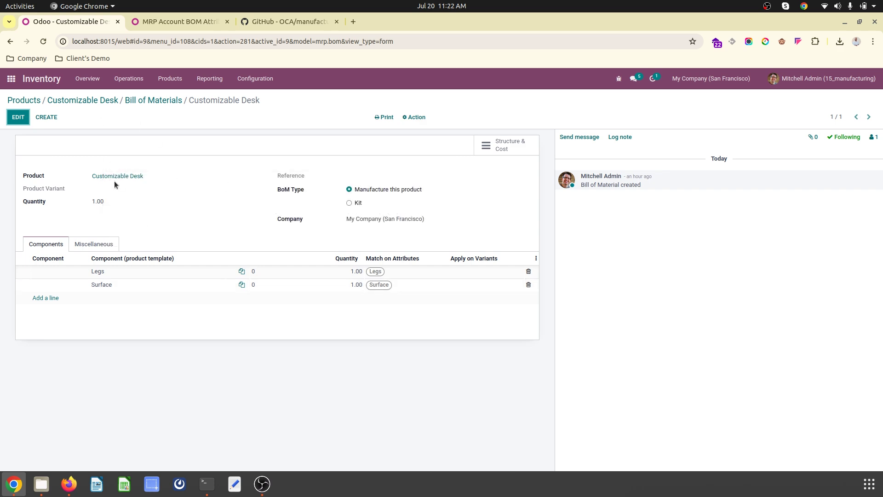
- Start a Sales quotation for Deco Addict with a Steel, White, Glass Customizable Desk line
left_click(11, 78)
type("s")
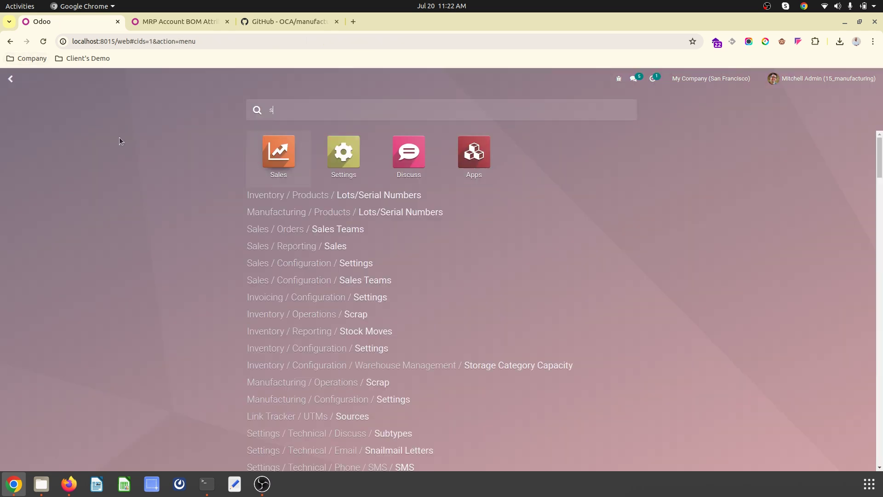
type("ale")
key("Return")
key("alt+c")
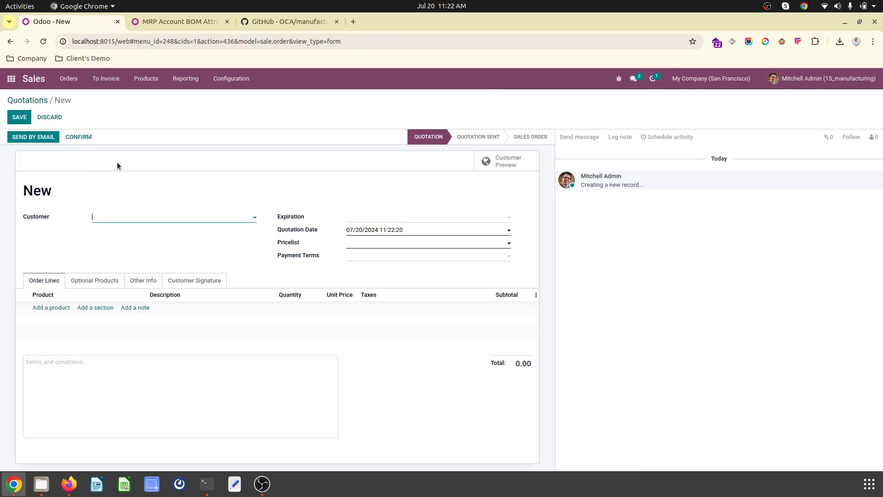
left_click(134, 217)
left_click(129, 231)
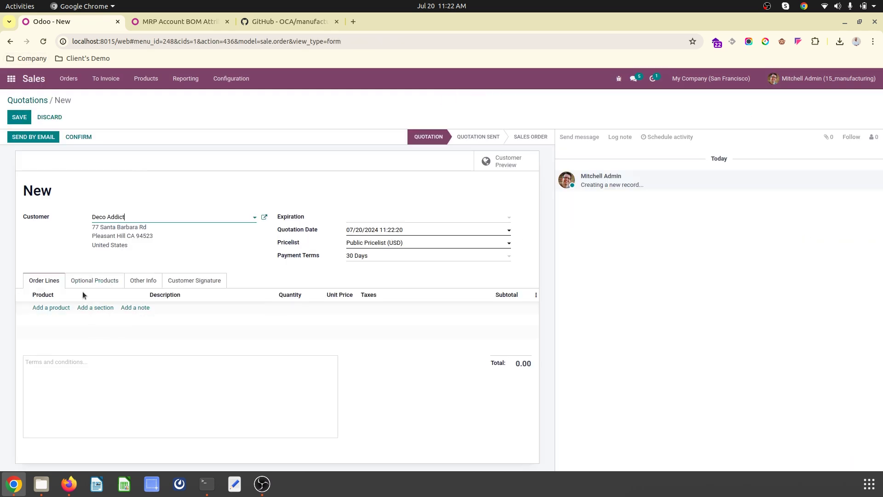
left_click(62, 311)
type("cu")
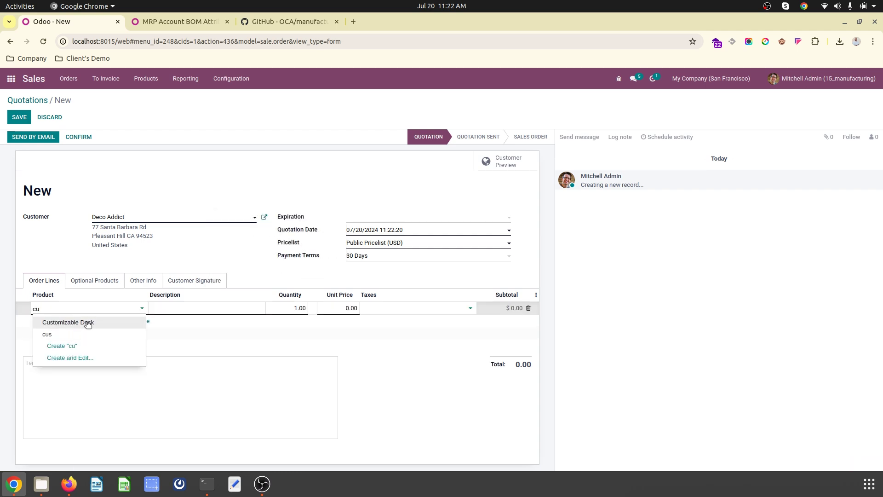
left_click(88, 323)
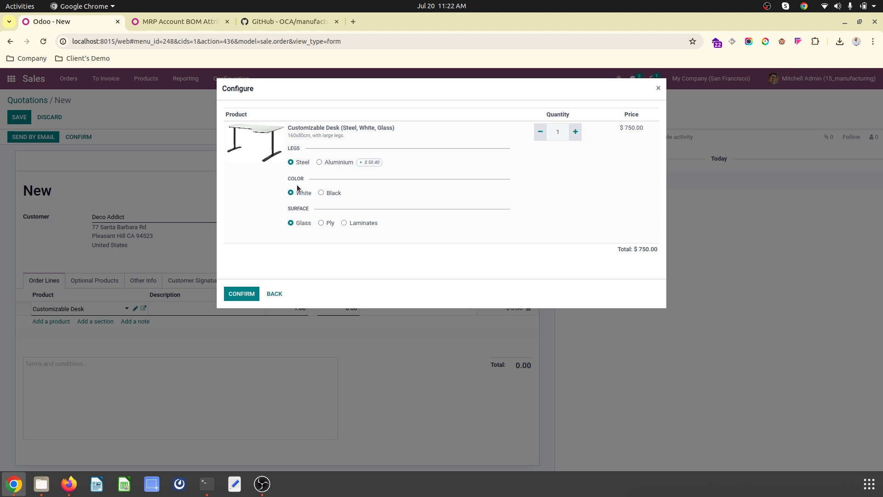
left_click(242, 293)
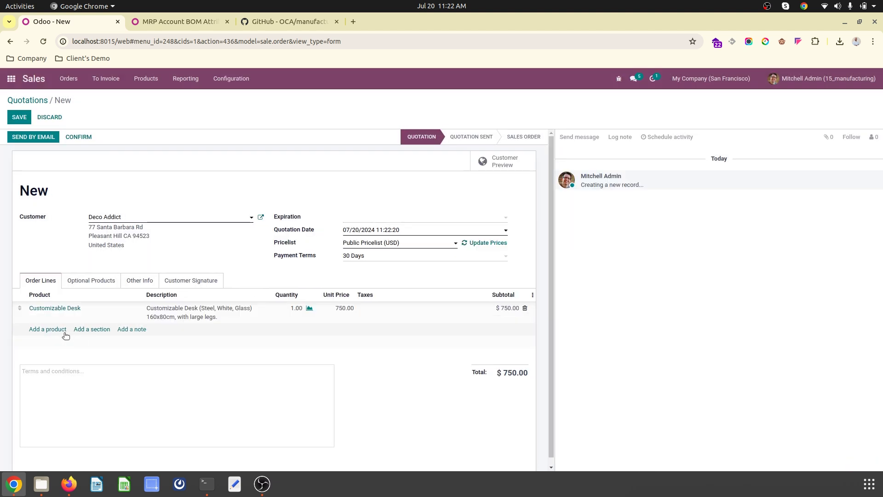
- Add an Aluminium, Black, Laminates Customizable Desk line and confirm the order
left_click(57, 330)
type("cus")
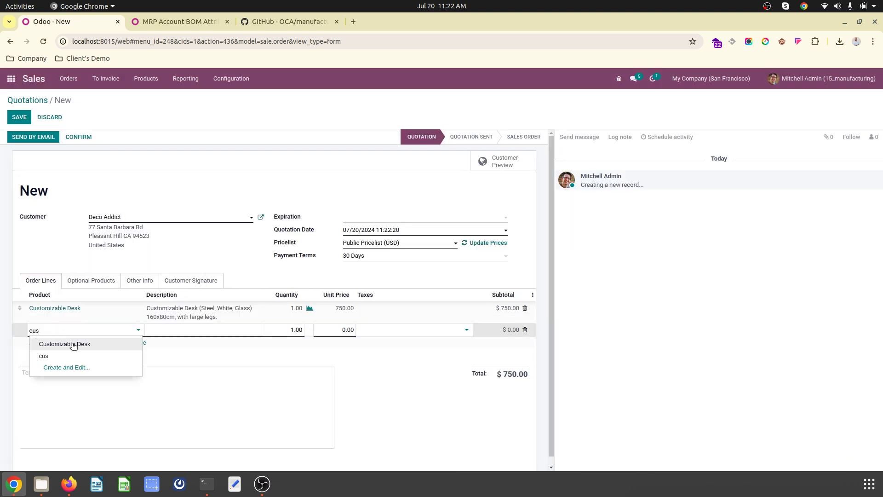
left_click(63, 344)
left_click(337, 163)
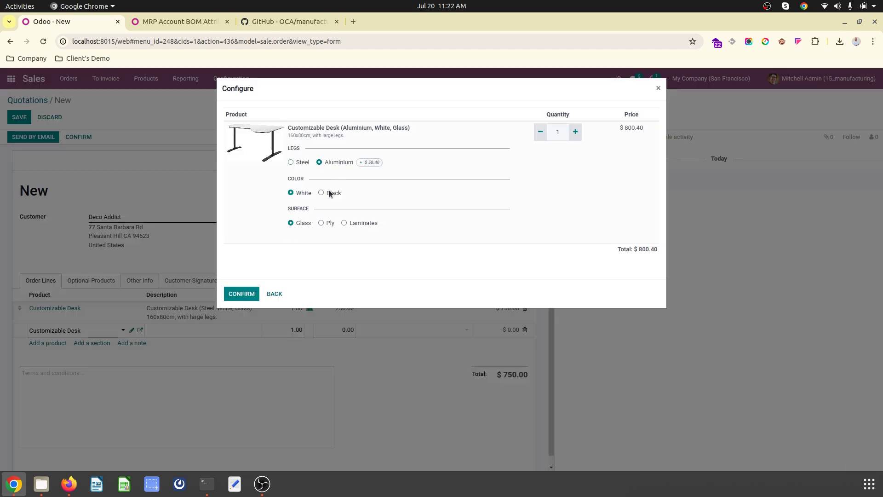
left_click(332, 192)
left_click(347, 223)
left_click(244, 294)
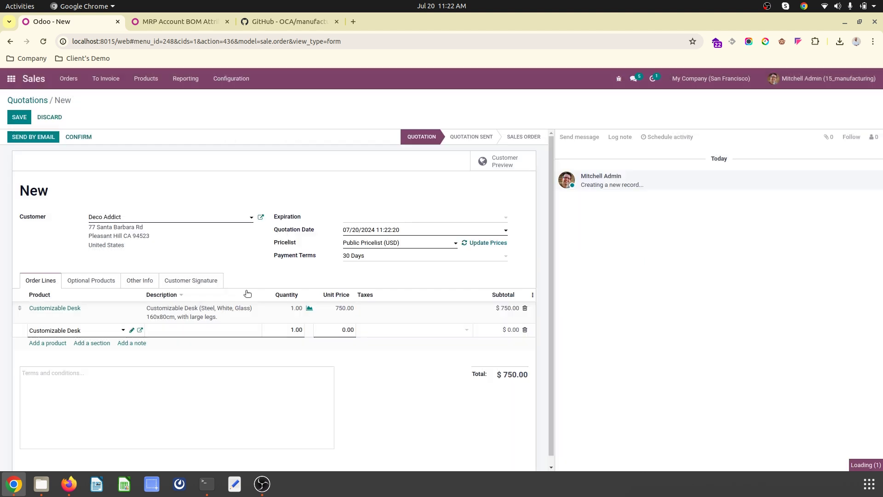
left_click(87, 136)
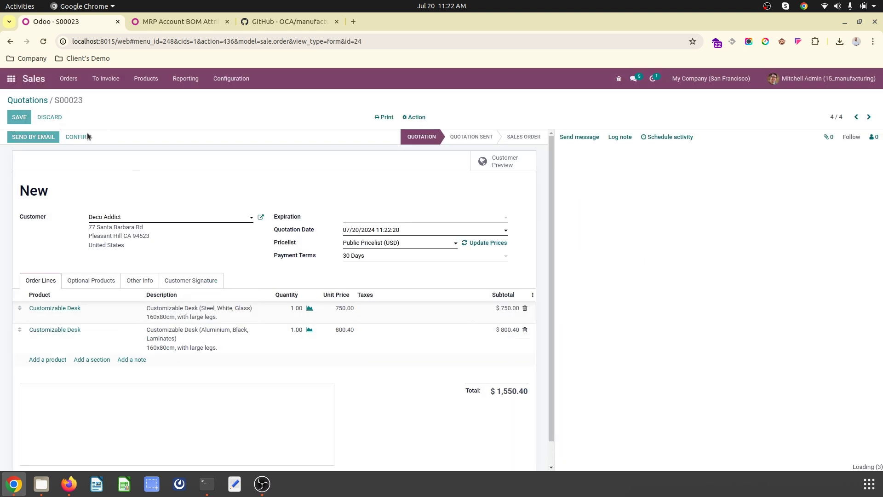
- Inspect manufacturing order WH/MO/00011 from S00023 and its bill of materials
left_click(512, 162)
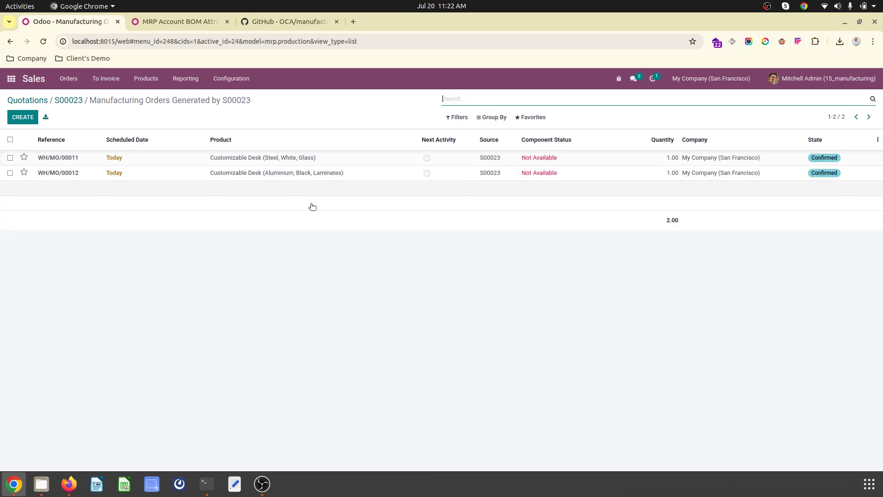
left_click(278, 161)
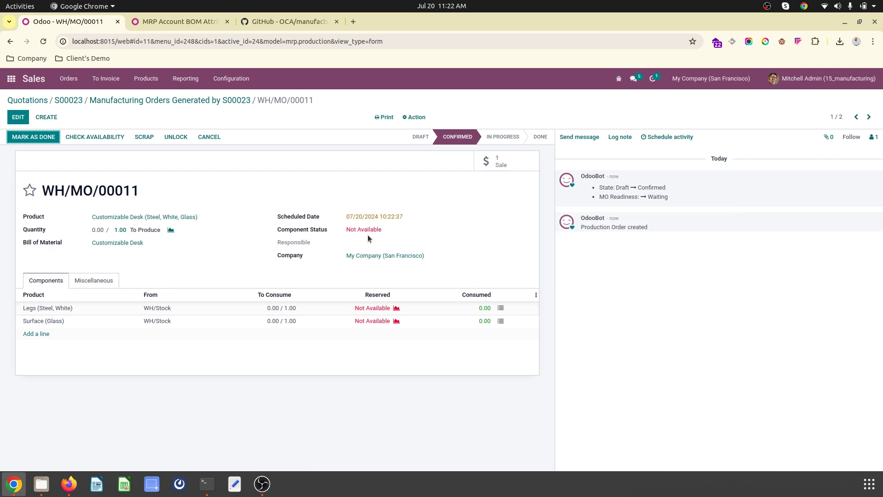
left_click(118, 243)
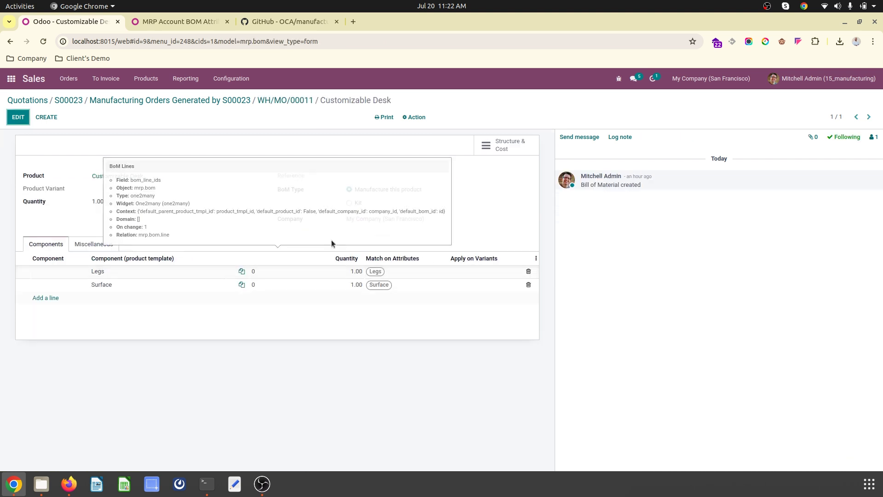
- Search Sales products for 't-s' and list the T-Shirt's 56 variants
left_click(69, 101)
left_click(28, 100)
left_click(145, 77)
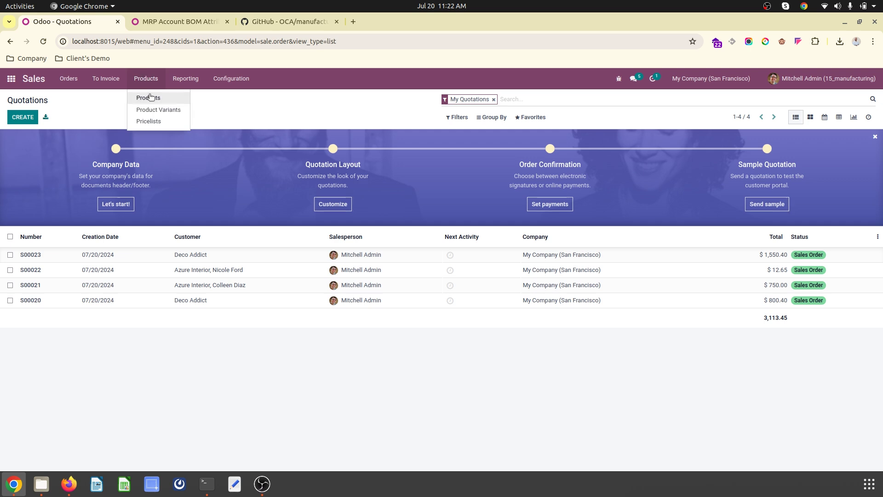
left_click(145, 95)
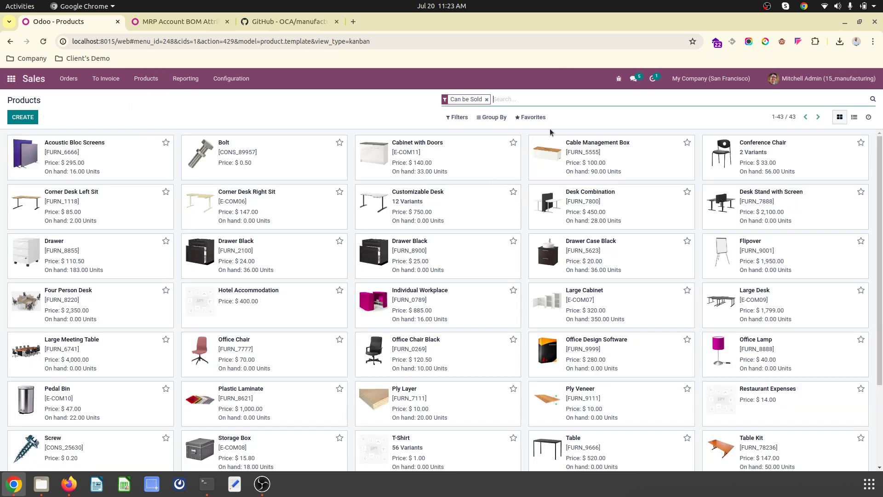
type("t-s")
key("Return")
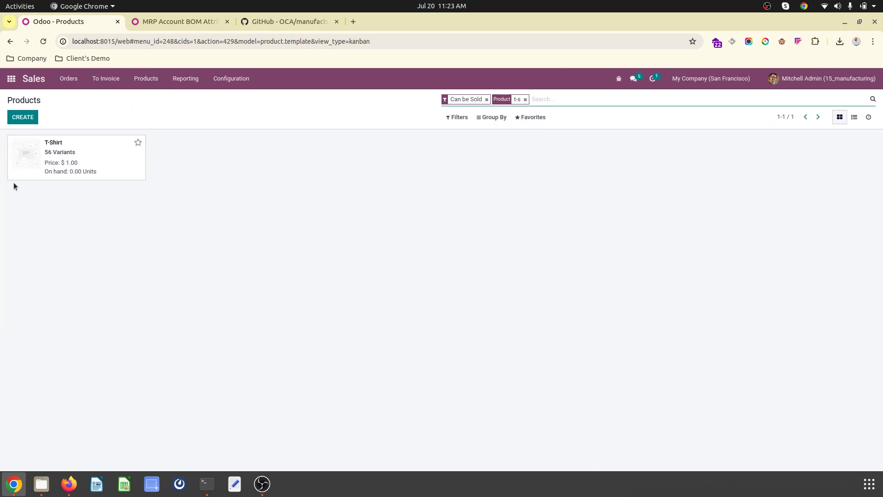
left_click(69, 158)
left_click(123, 163)
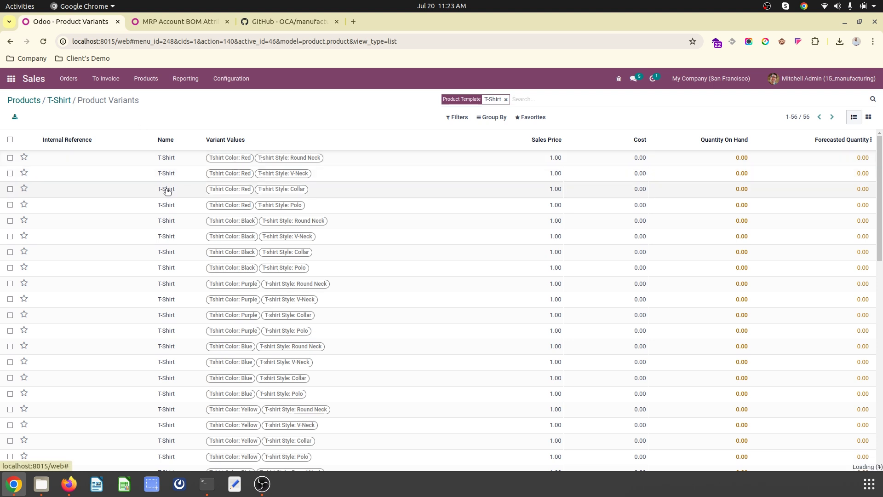
- Review the T-Shirt's attributes and open its bill of materials
left_click(59, 100)
left_click(132, 242)
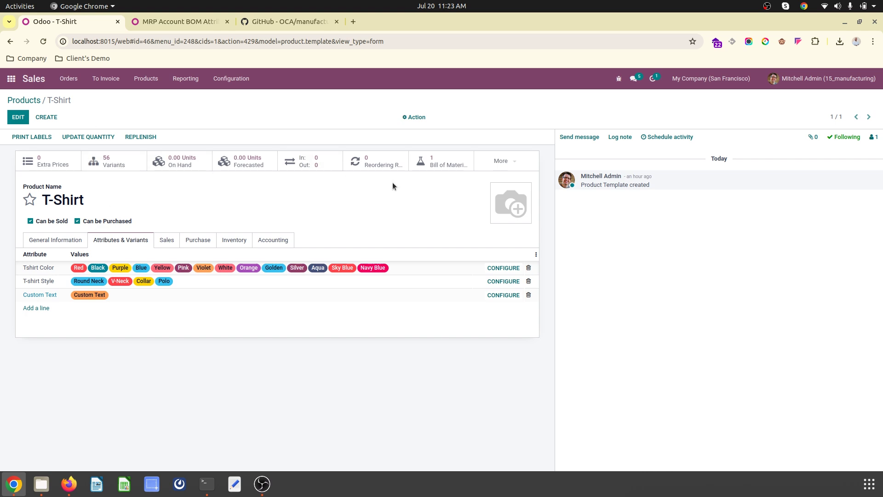
left_click(441, 161)
left_click(228, 156)
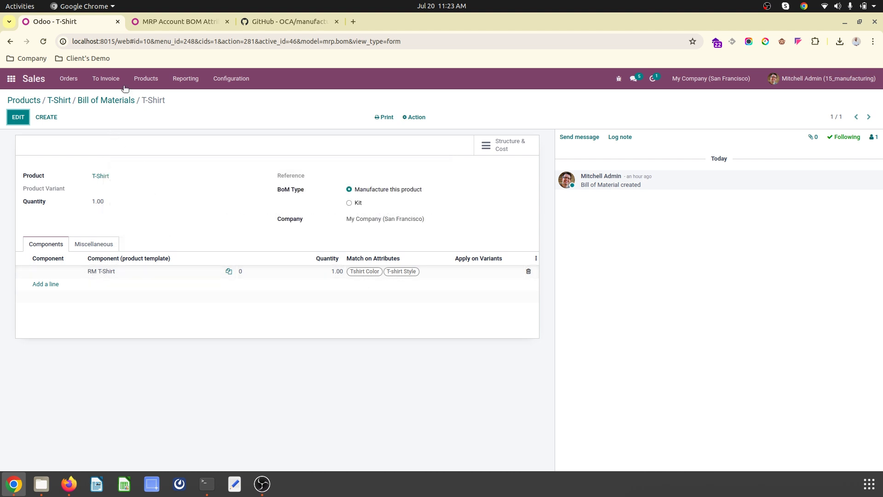
- Search 'rm' without the Can be Sold filter and check RM T-Shirt's attributes
left_click(146, 78)
left_click(141, 98)
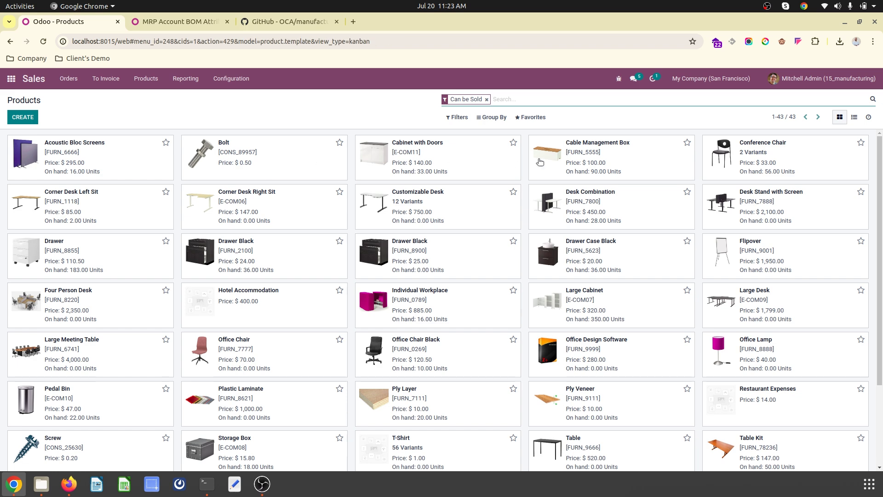
type("rm")
key("Return")
left_click(487, 99)
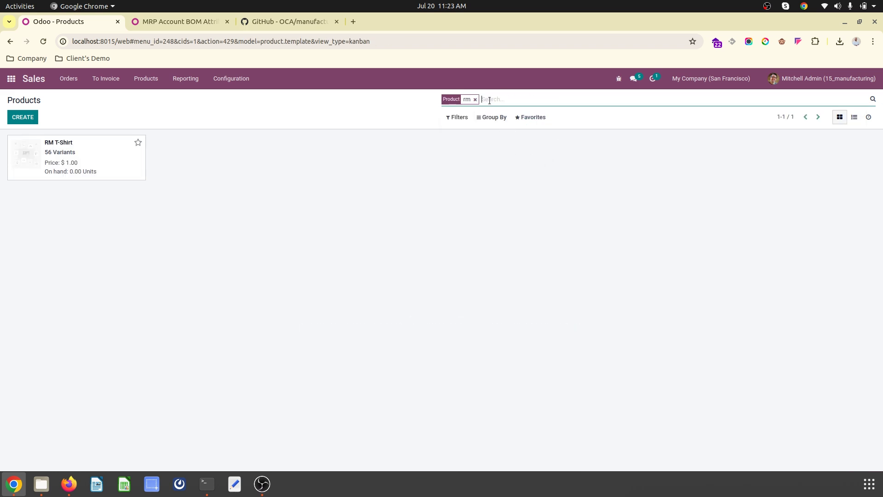
left_click(96, 179)
left_click(121, 240)
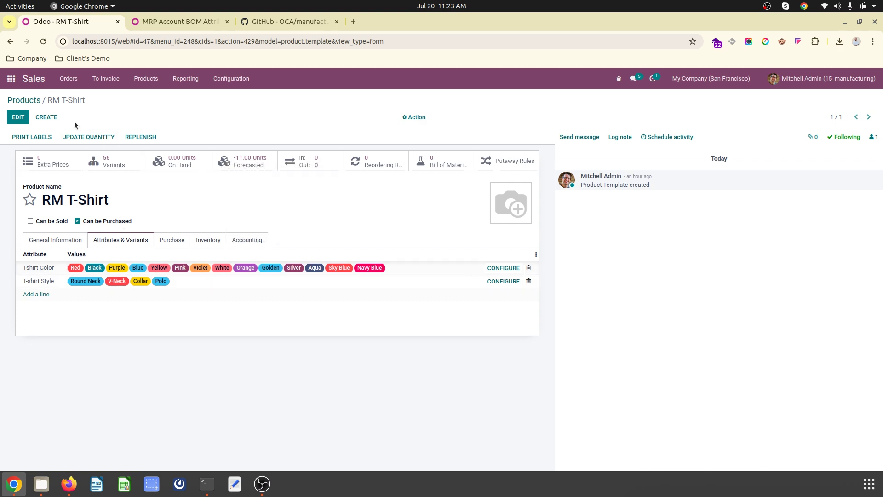
left_click(27, 100)
- Start a new quotation for customer Azure Interior
left_click(69, 78)
left_click(71, 98)
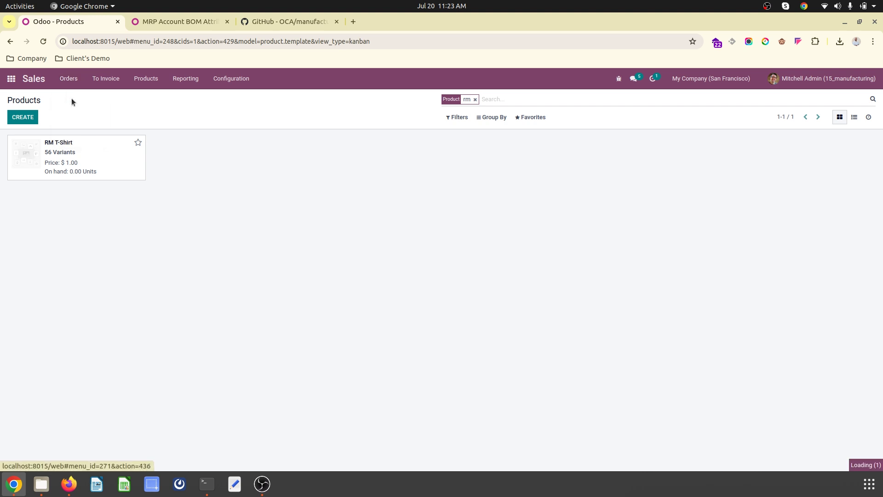
left_click(34, 121)
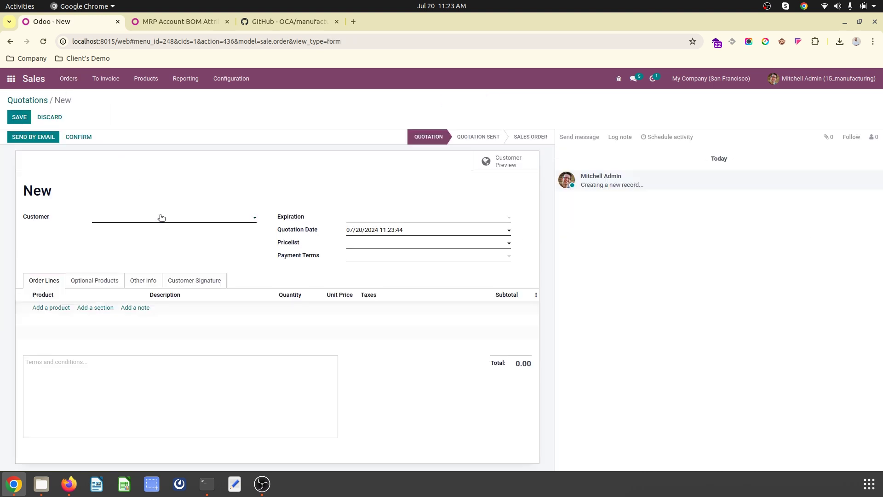
left_click(162, 218)
left_click(133, 254)
- Add a Red Collar T-Shirt line, quantity 10, with custom print text
left_click(51, 307)
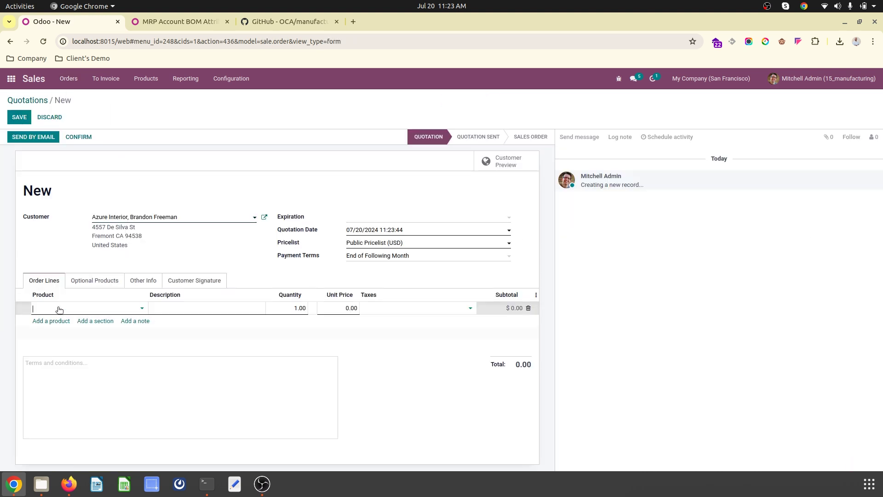
type("ts")
left_click(69, 319)
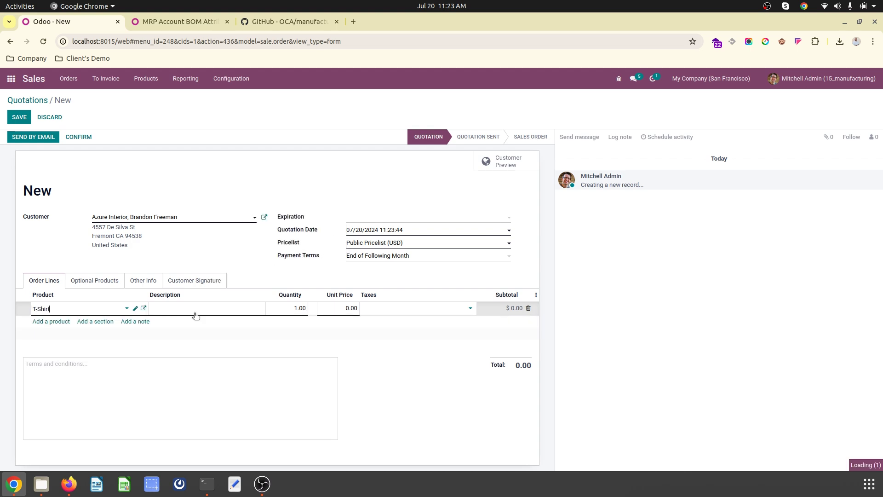
left_click(355, 213)
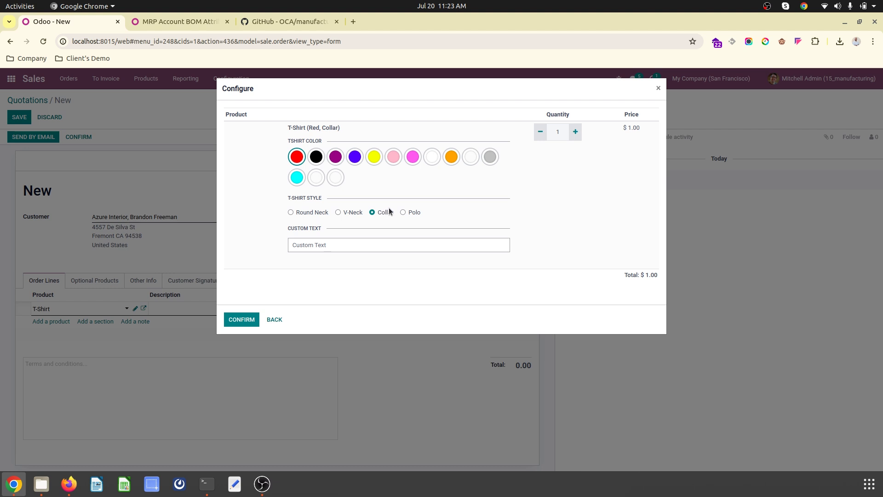
left_click(567, 137)
type("0")
left_click(333, 242)
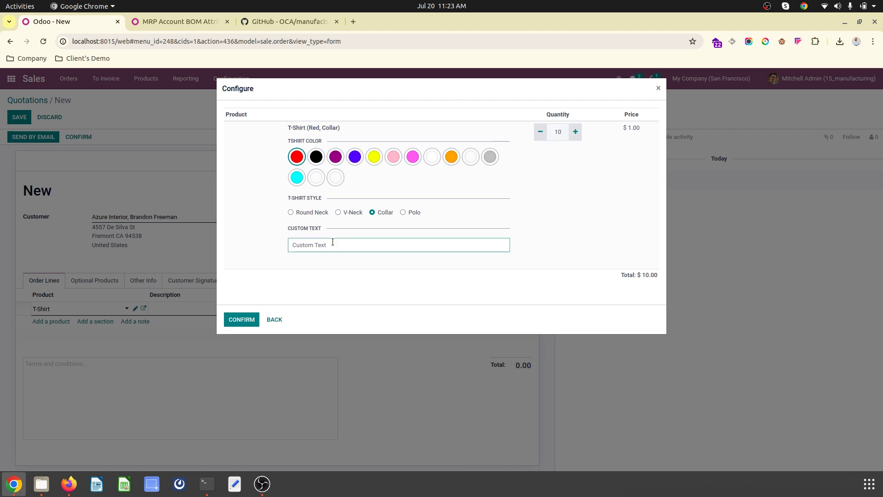
type("My Text")
left_click(248, 319)
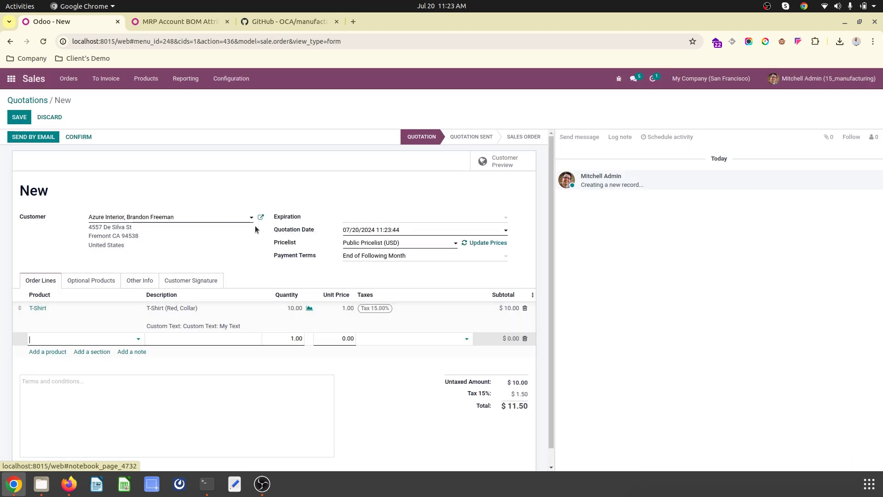
- Add a Violet Polo T-Shirt line, quantity 20, with custom text, and confirm the order
type("t-s")
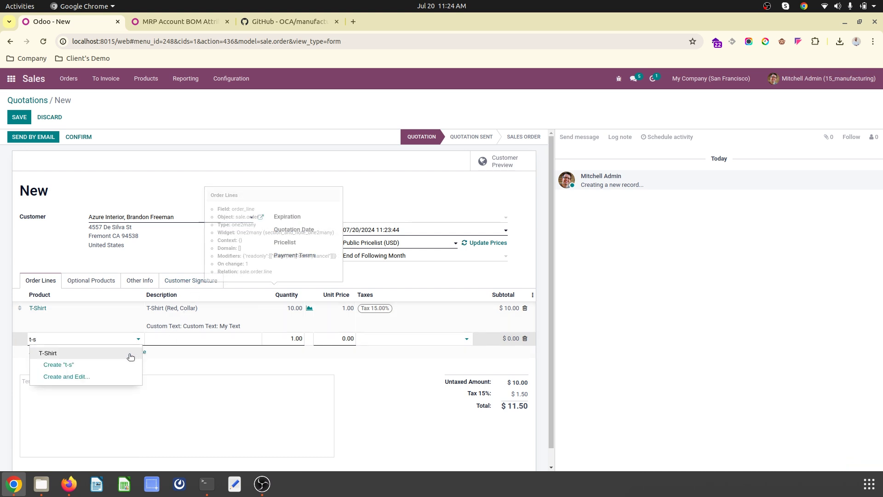
left_click(131, 357)
left_click(413, 158)
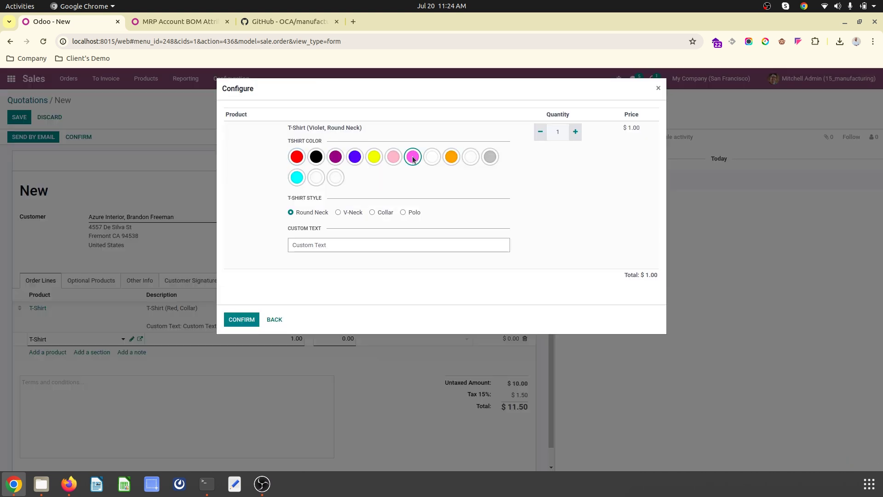
left_click(416, 212)
left_click(425, 245)
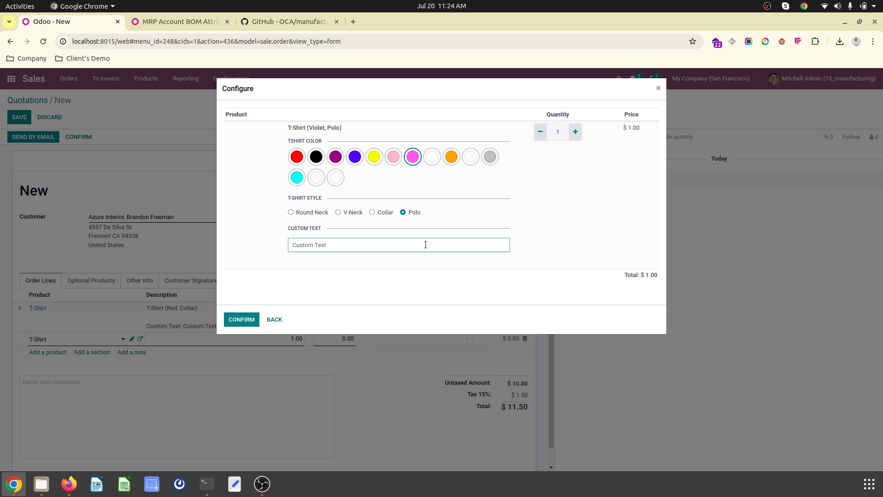
type("PL")
left_click(565, 130)
type("20")
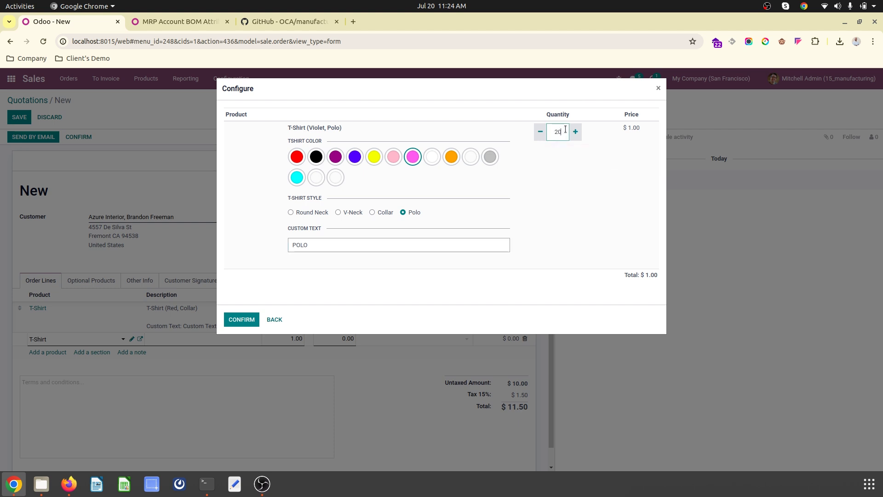
key("Return")
left_click(80, 139)
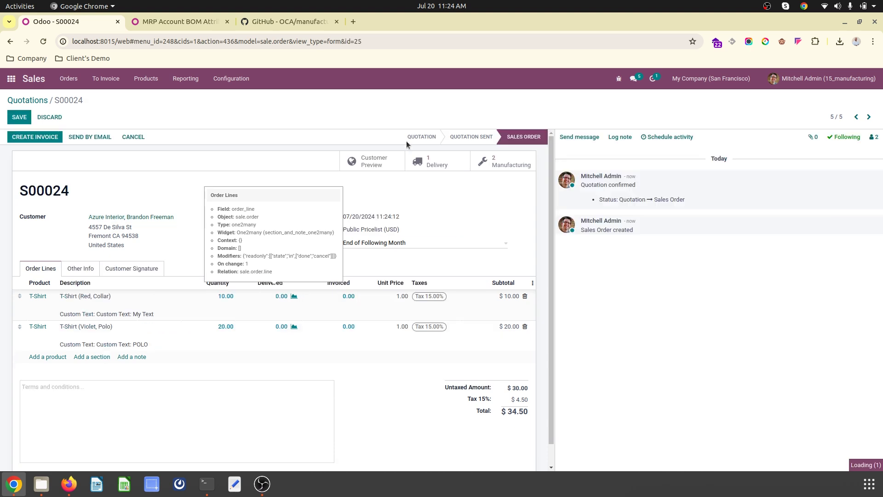
- Check WH/MO/00013 and WH/MO/00014 consume RM T-Shirt (Red, Collar) and (Violet, Polo)
left_click(488, 162)
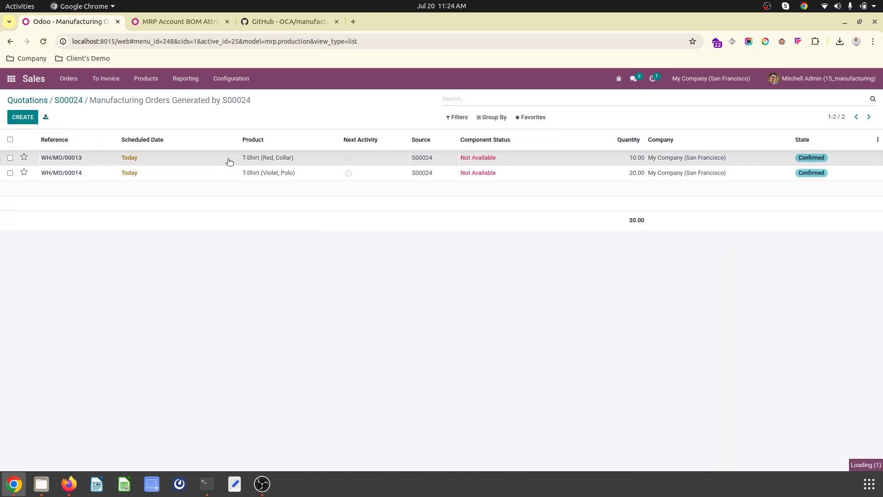
left_click(230, 158)
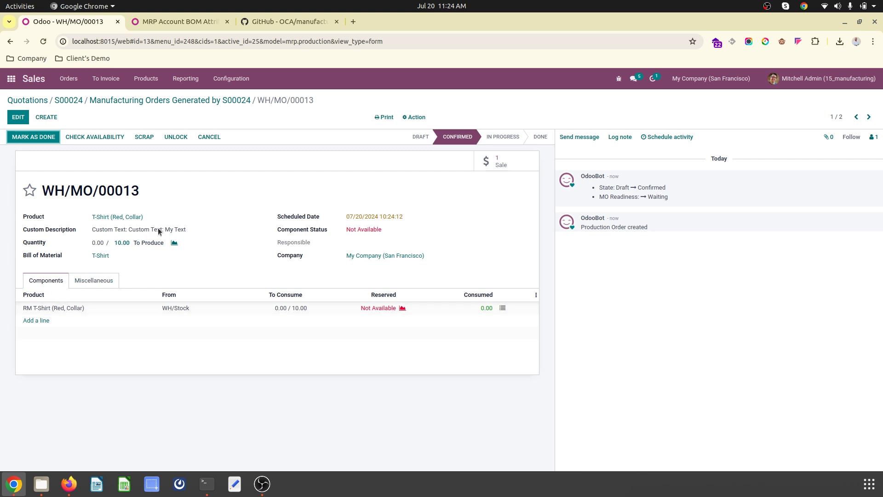
left_click_drag(153, 229, 203, 225)
left_click(115, 267)
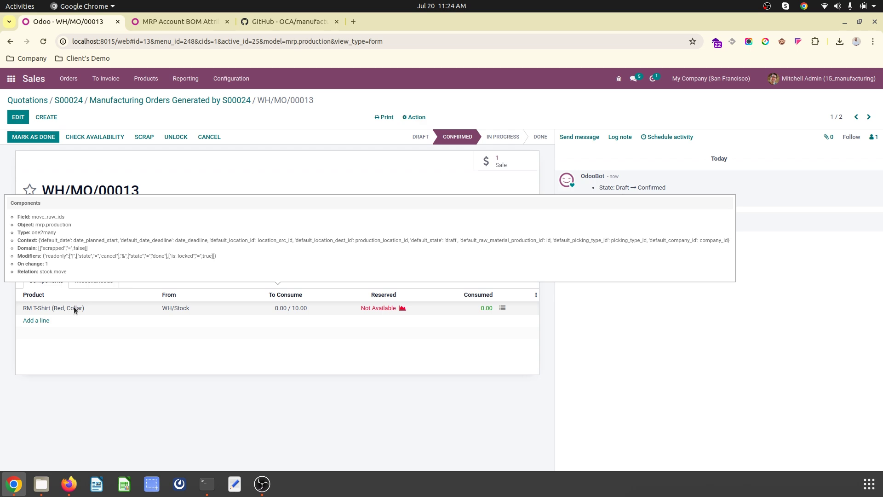
left_click(869, 116)
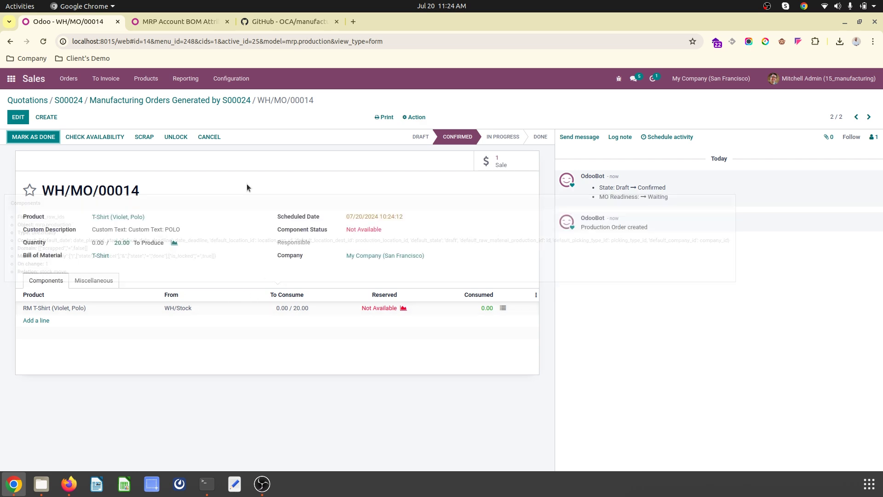
left_click(69, 101)
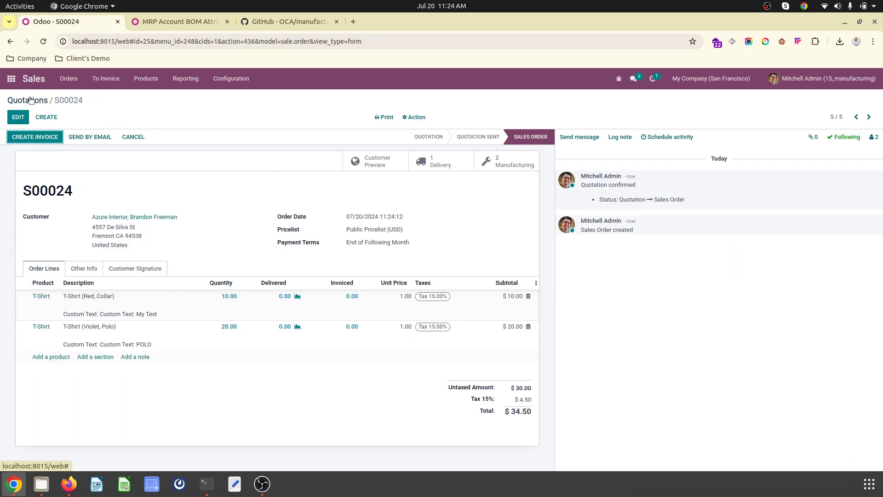
left_click(27, 100)
- Review the T-Shirt BoM in Manufacturing matching RM T-Shirt on Tshirt Color and T-shirt Style
left_click(10, 77)
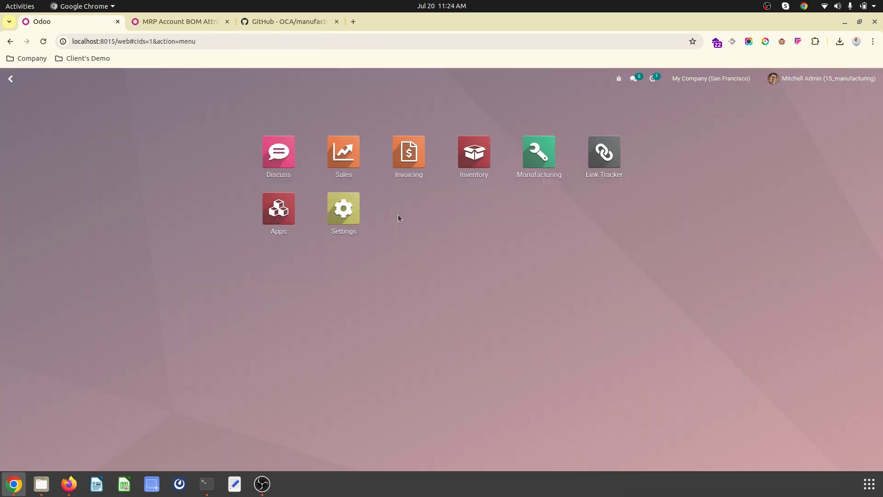
left_click(545, 173)
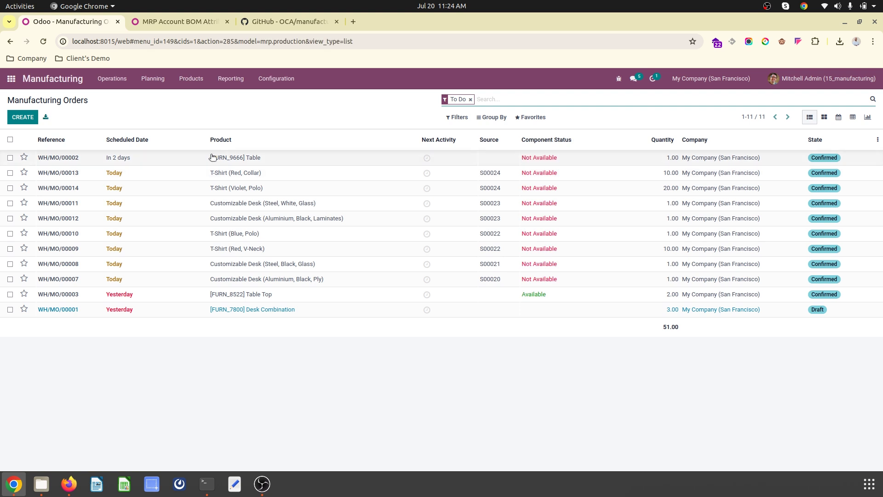
left_click(196, 79)
left_click(199, 118)
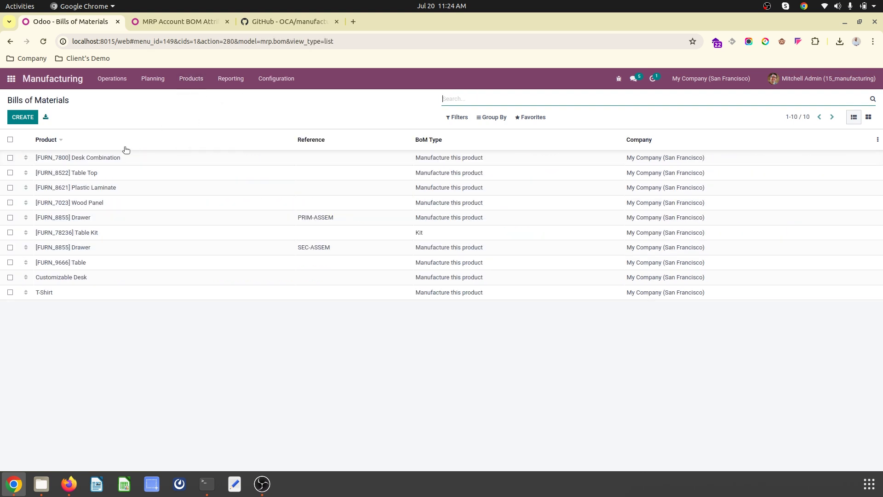
left_click(102, 293)
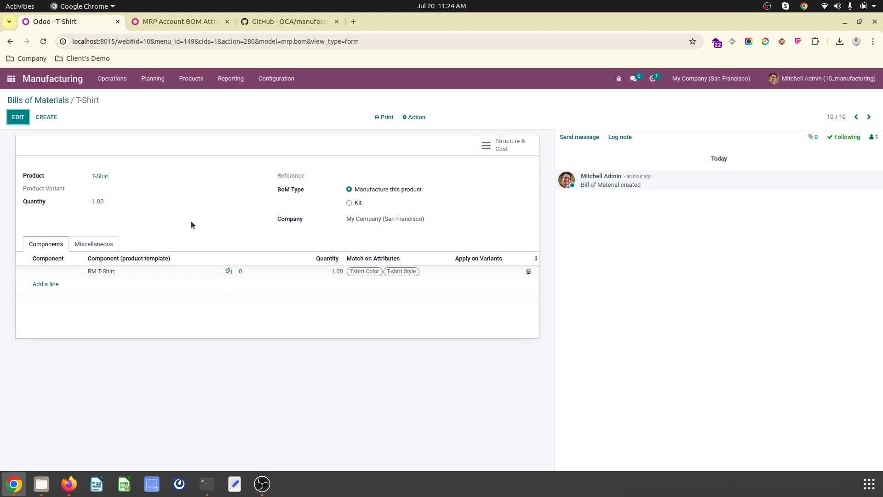
left_click(51, 99)
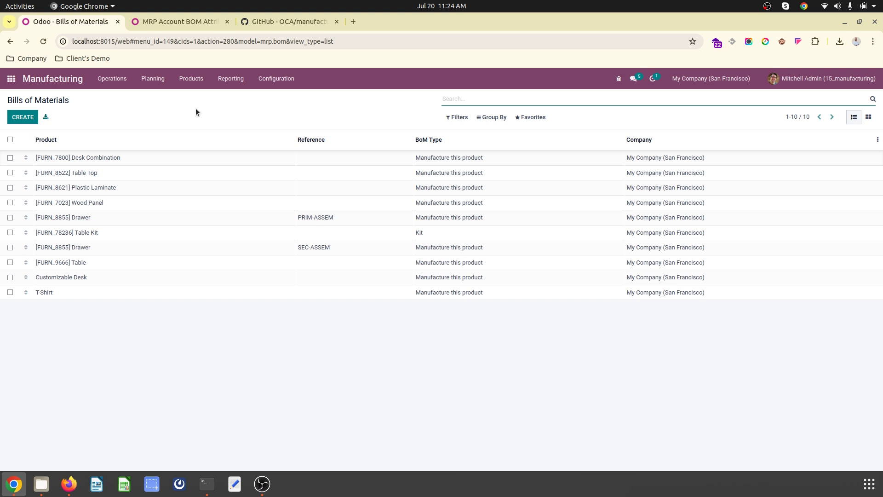
- Switch to the OCA MRP Account BOM Attribute Match page and highlight its title and subtitle
left_click(186, 17)
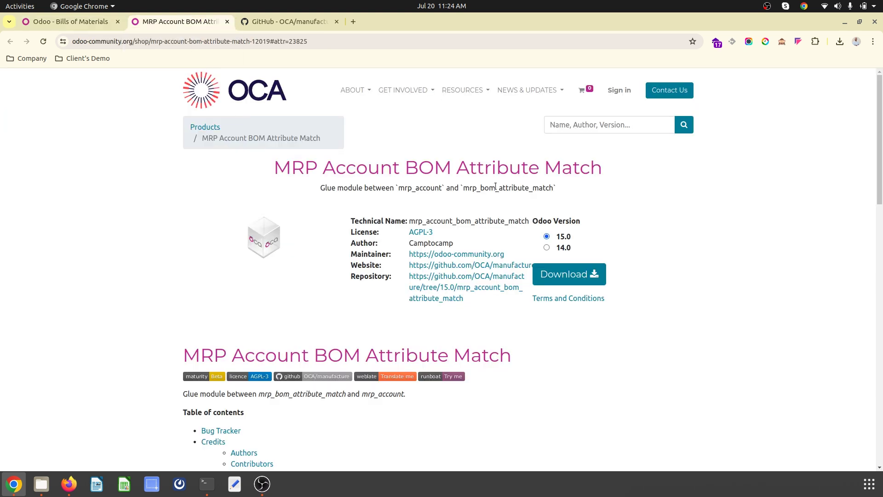
left_click_drag(277, 166, 604, 168)
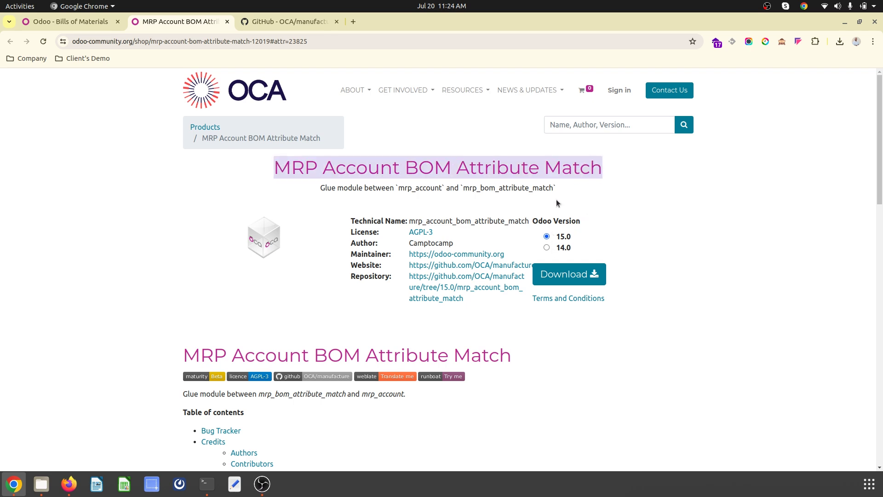
triple_click(517, 189)
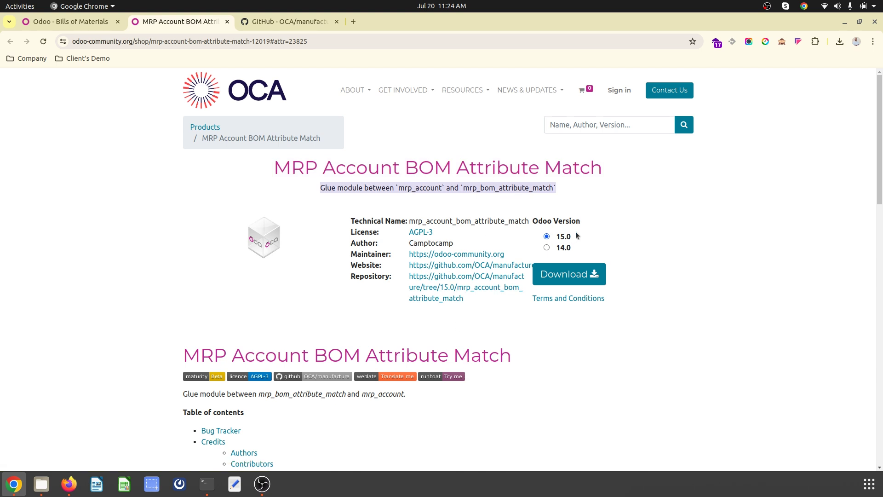
triple_click(441, 168)
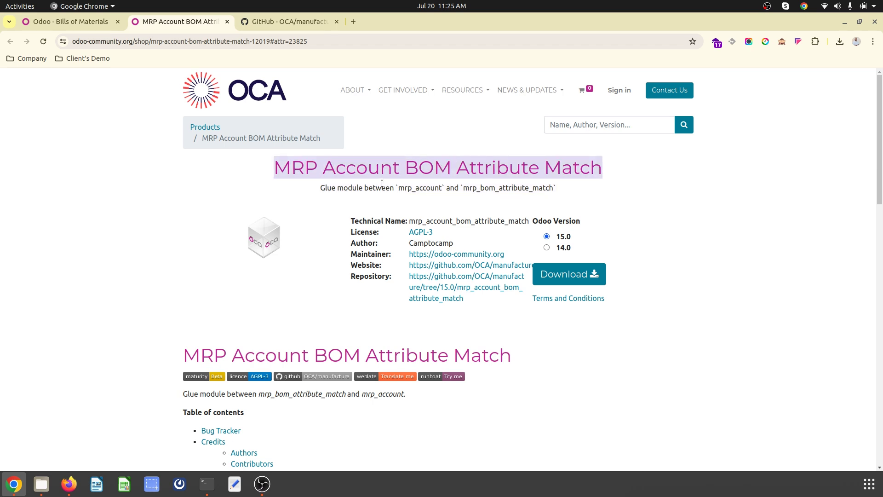
mouse_move(271, 169)
left_mouse_down()
mouse_move(600, 172)
mouse_move(592, 189)
left_mouse_up()
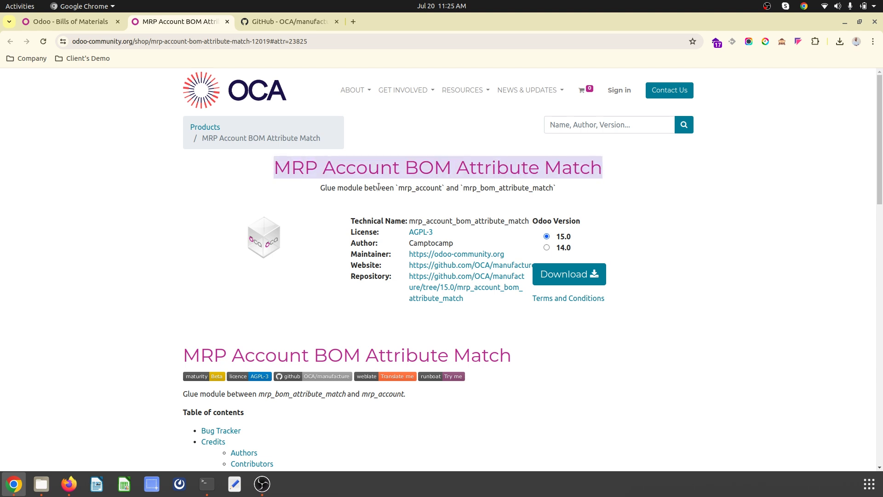